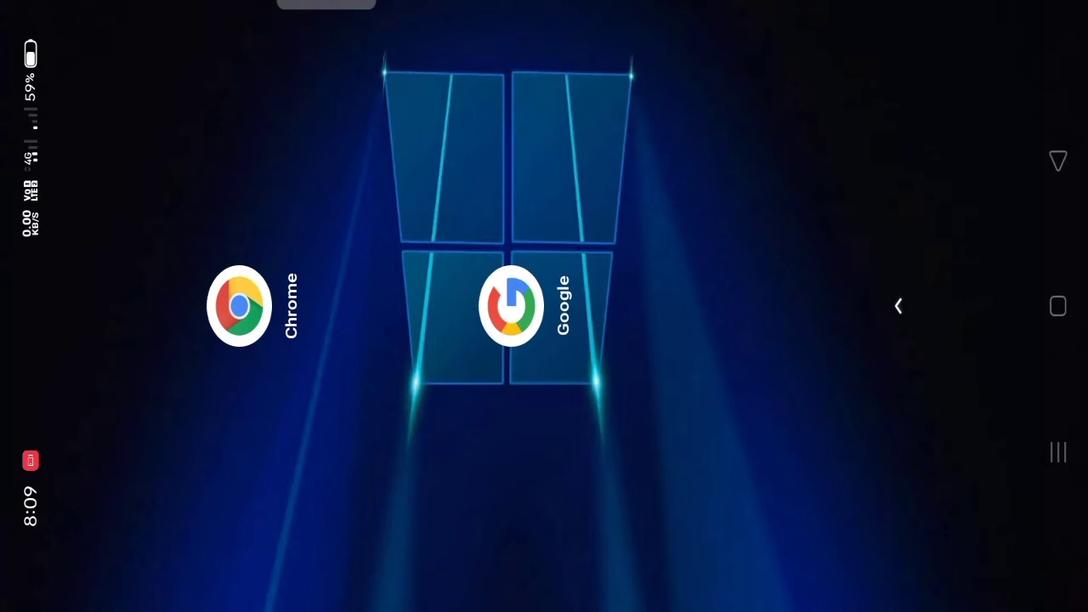
Step: Open Chrome in landscape and run a Google search for 'qgis'
left_click(239, 306)
left_click(493, 370)
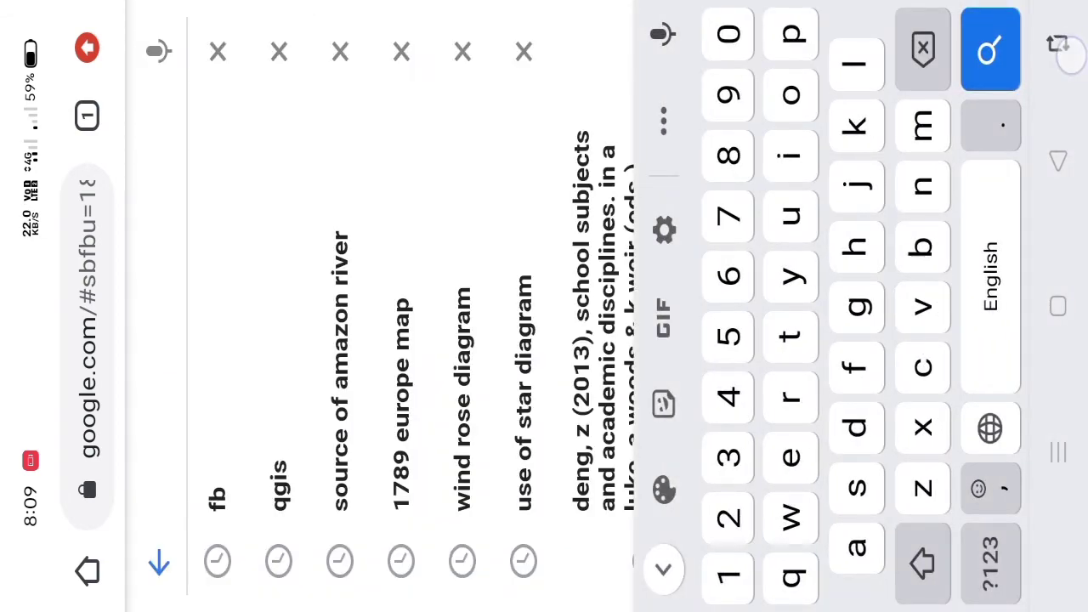
left_click(1058, 46)
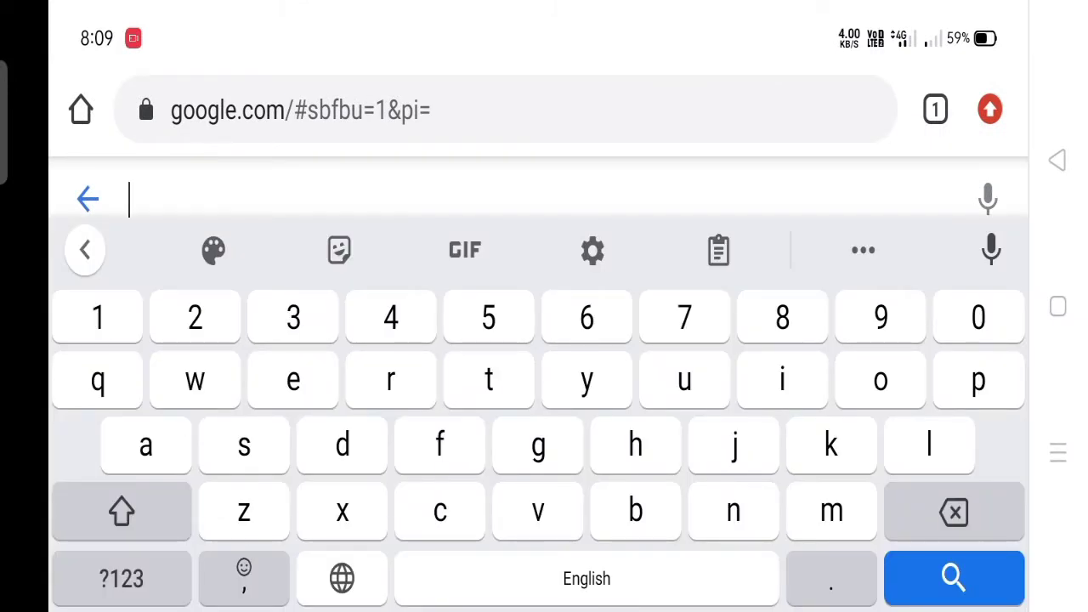
type("qgis")
left_click(953, 578)
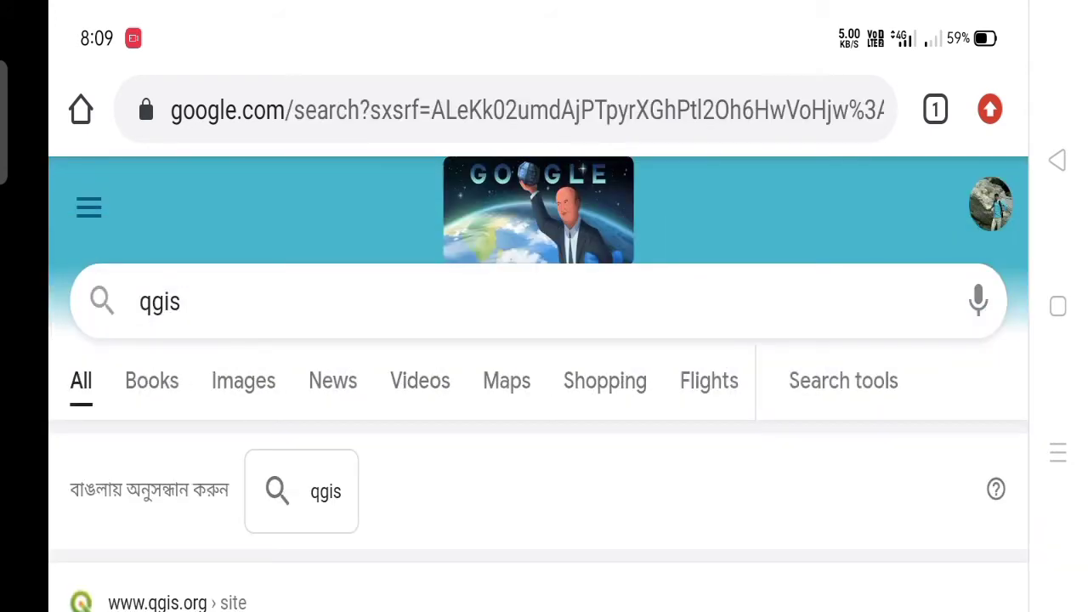
Step: Scroll the results and open 'Welcome to the QGIS project!' at qgis.org
scroll(859, 433, "down", 5)
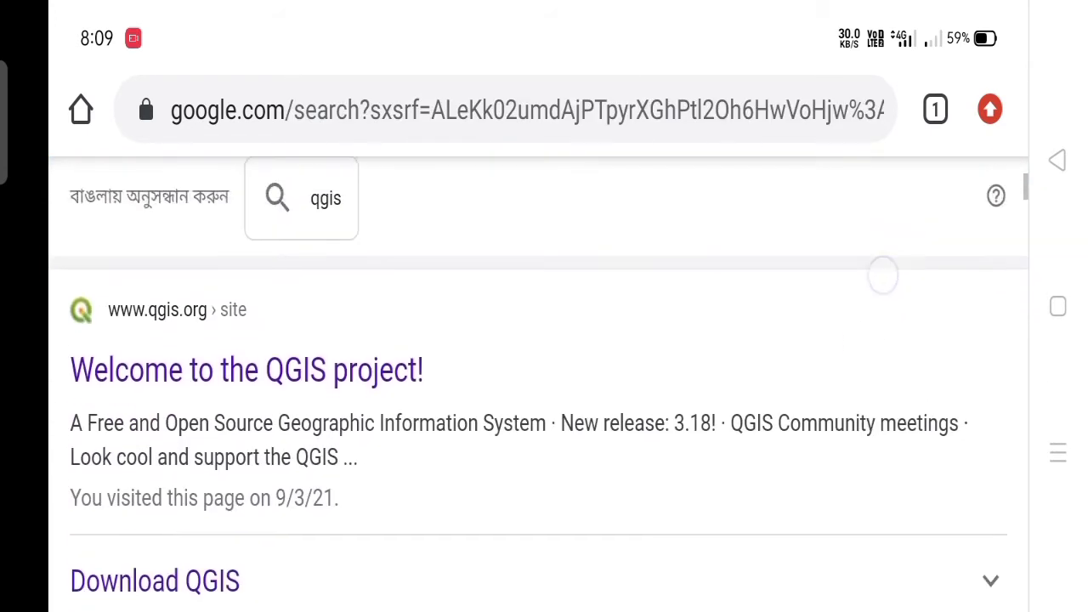
scroll(835, 437, "down", 2)
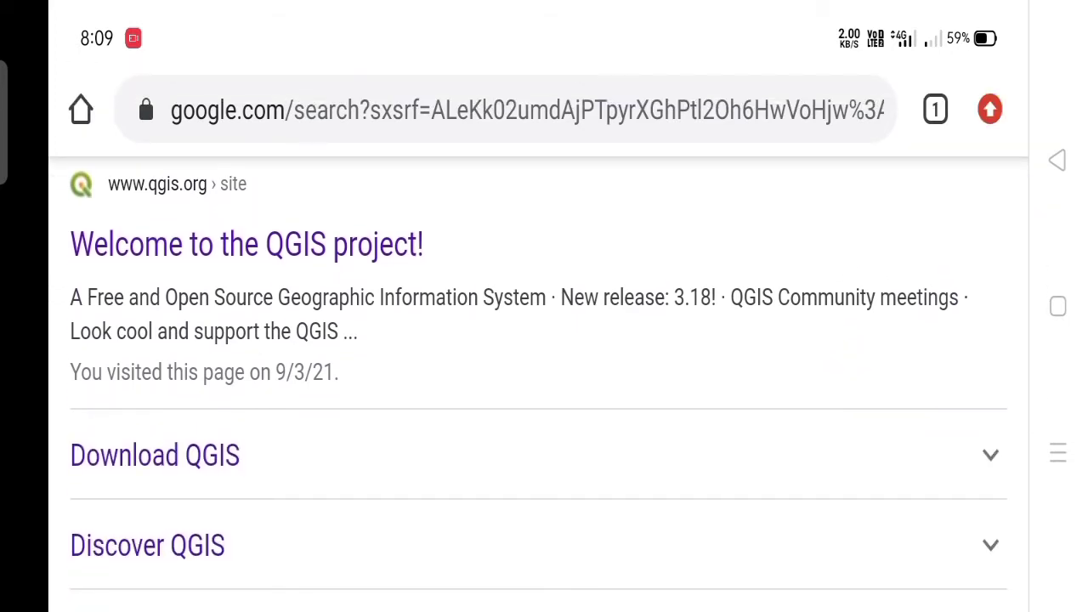
scroll(811, 433, "down", 1)
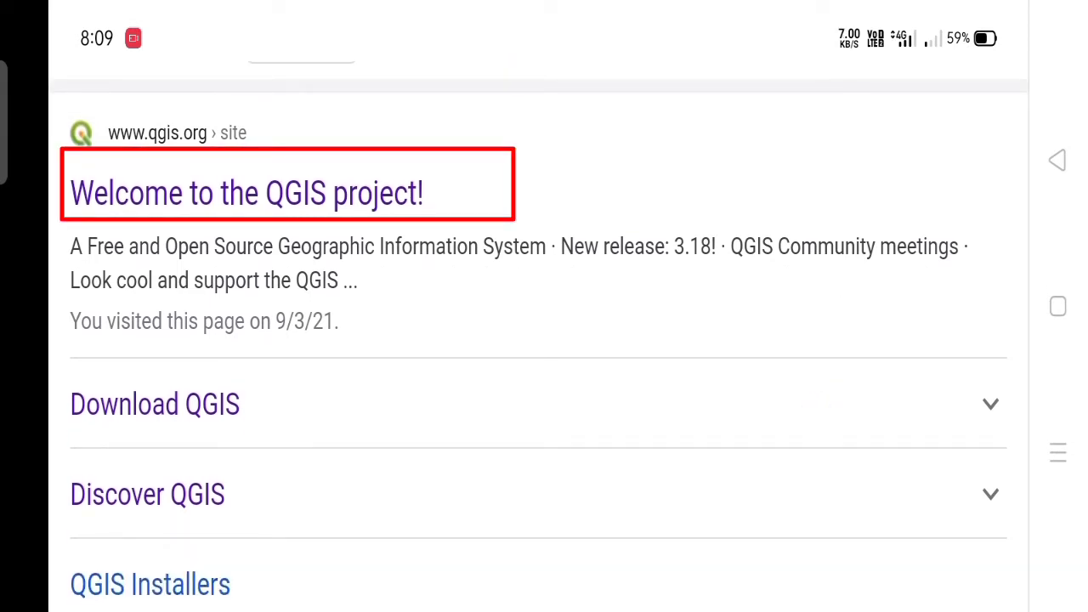
left_click(247, 193)
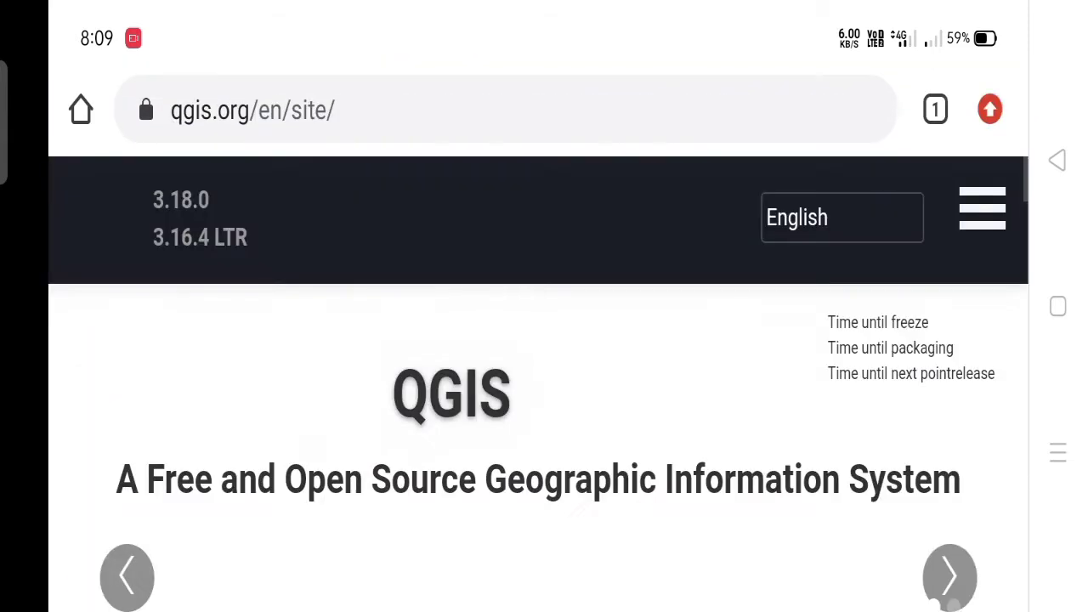
Step: Browse the qgis.org homepage, revisit the QGIS 3.18 release slide, and reach the download section
scroll(856, 399, "down", 3)
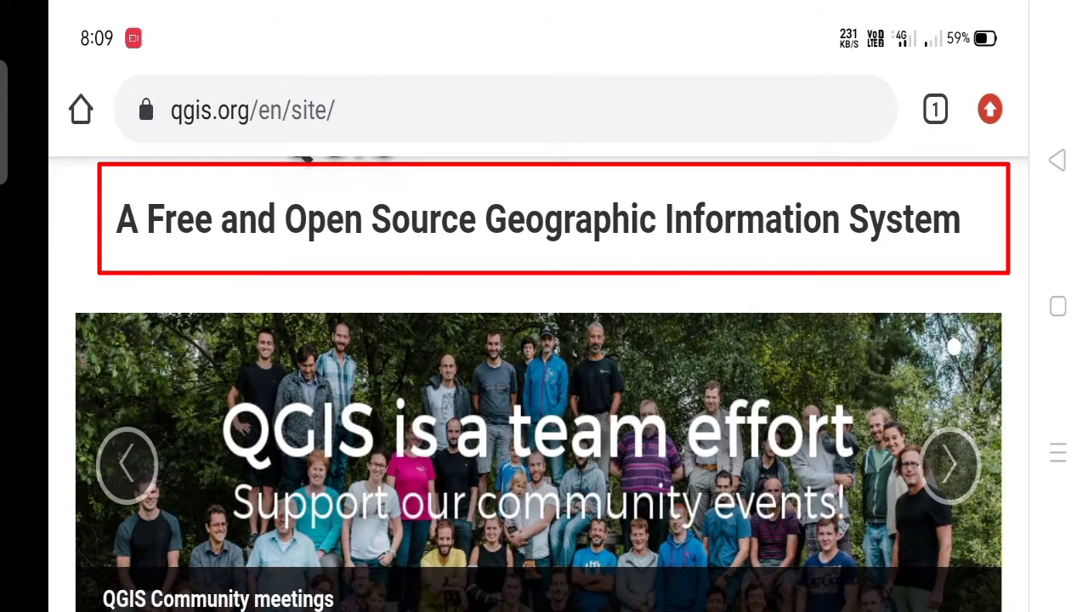
scroll(538, 382, "down", 3)
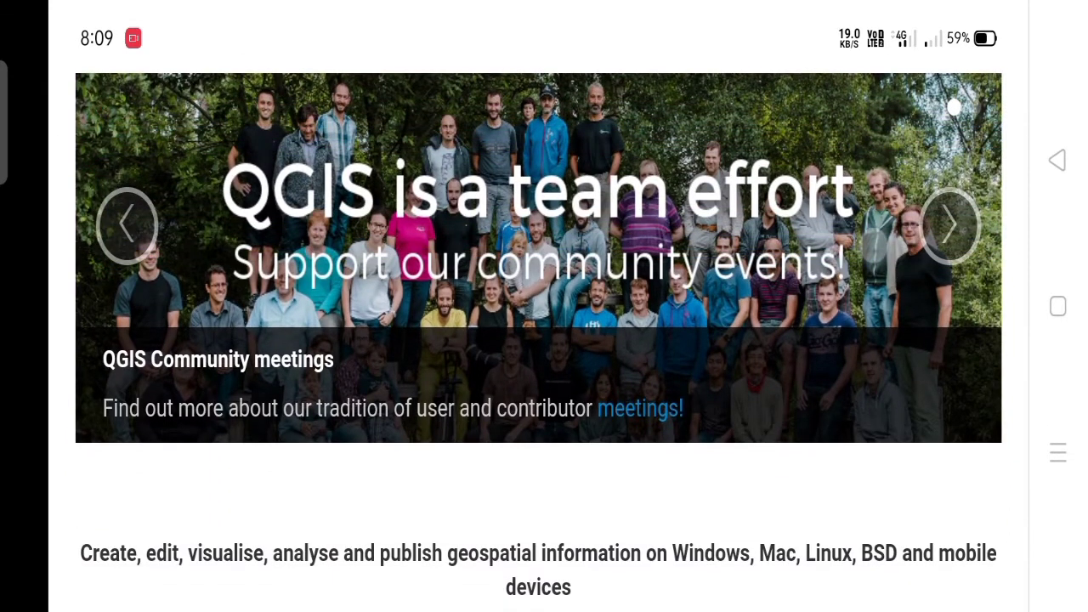
left_click(126, 225)
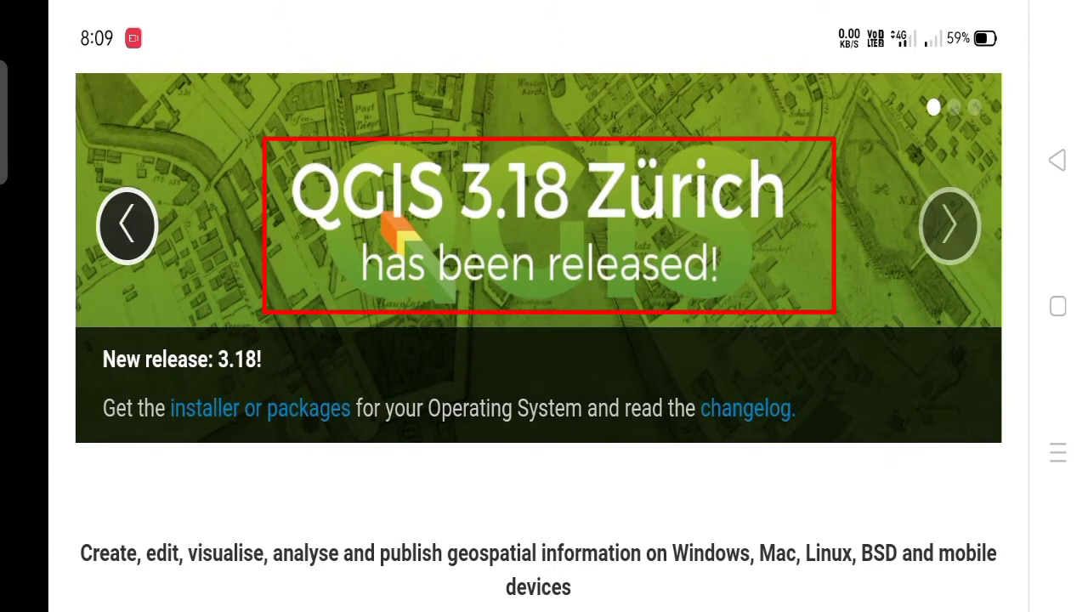
scroll(859, 308, "down", 1)
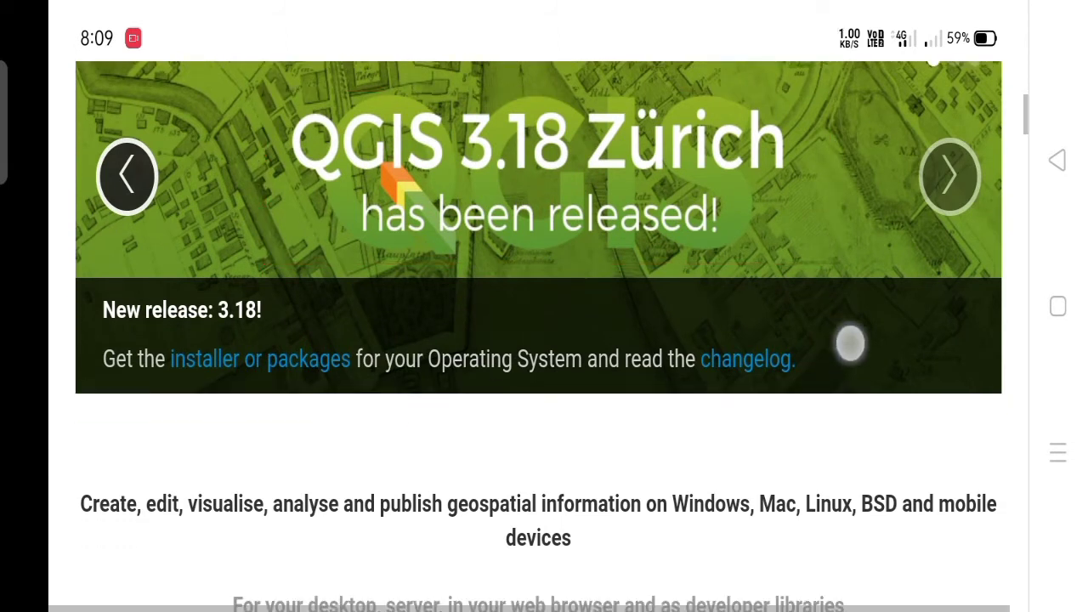
scroll(860, 307, "down", 5)
scroll(855, 284, "down", 2)
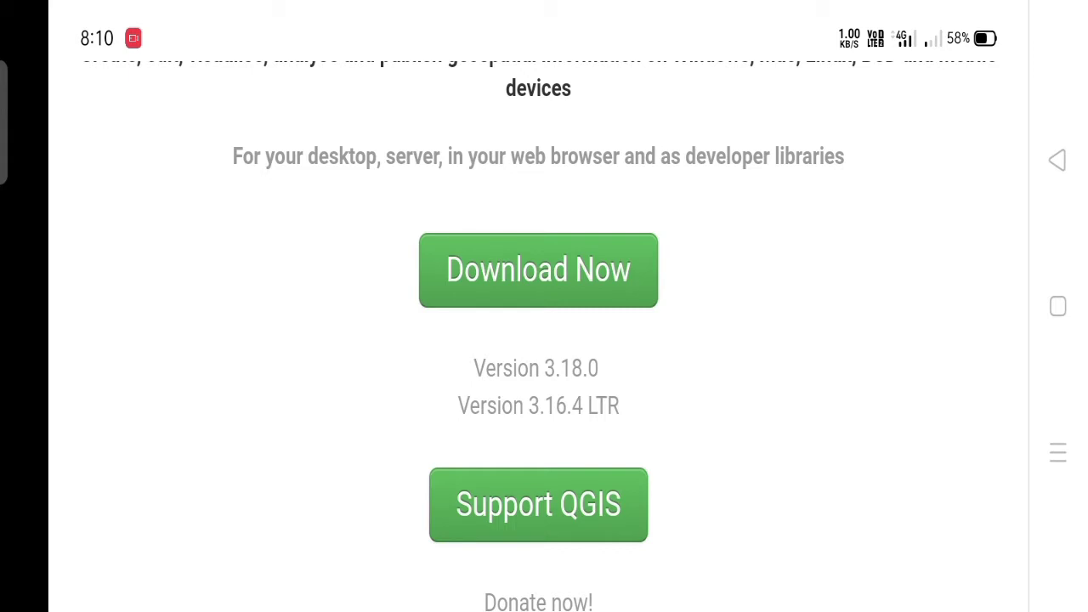
Step: Scroll the download page past Windows, macOS, Linux and BSD to 'Apps for mobile and tablet'
left_click(595, 276)
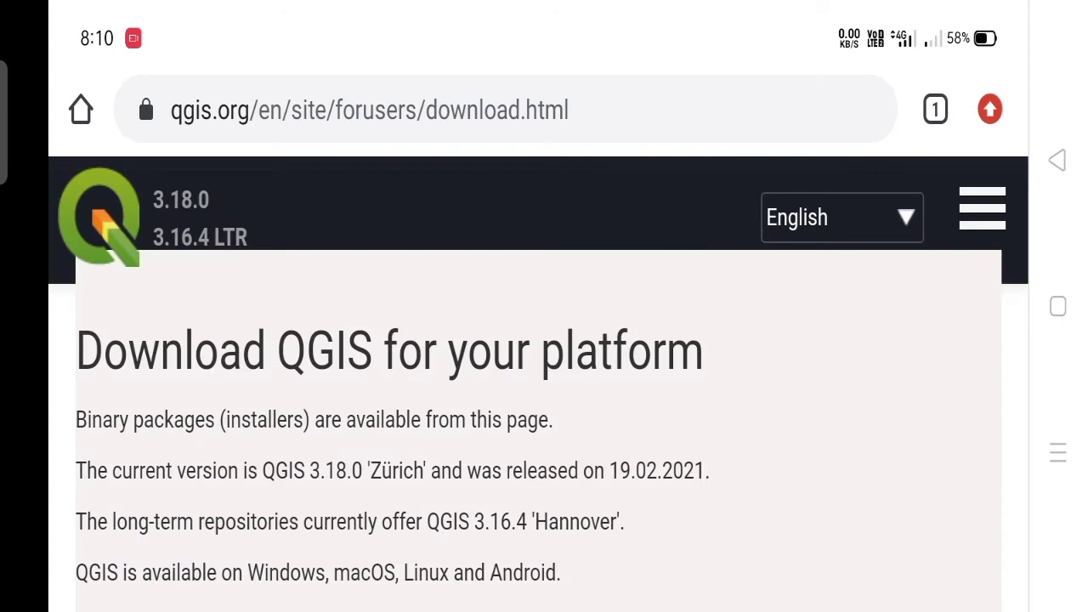
left_click_drag(822, 515, 825, 377)
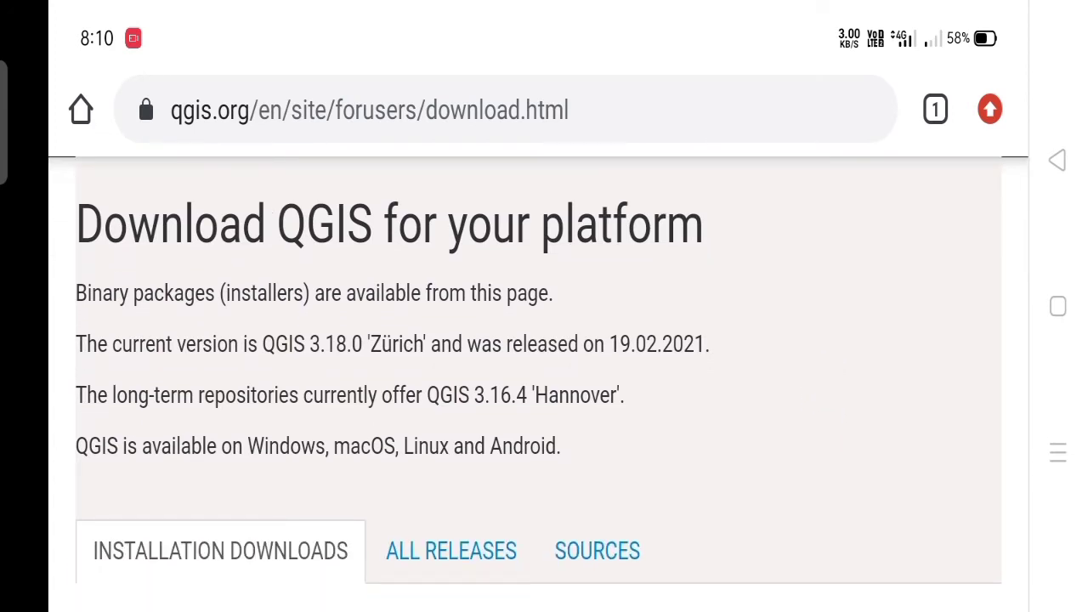
left_click_drag(813, 417, 838, 286)
left_click_drag(821, 345, 840, 270)
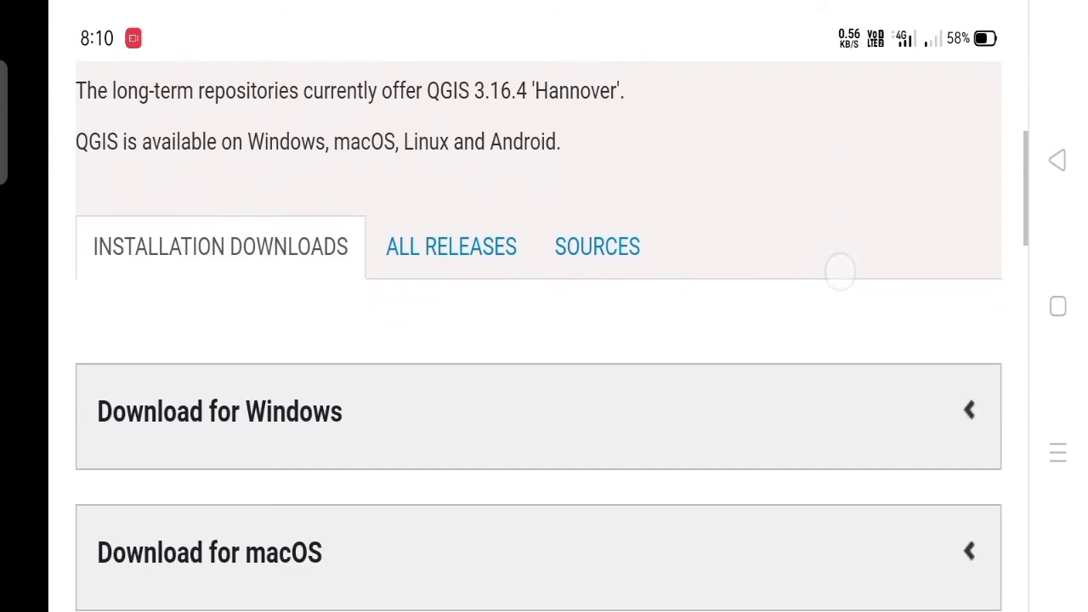
left_click_drag(824, 339, 825, 250)
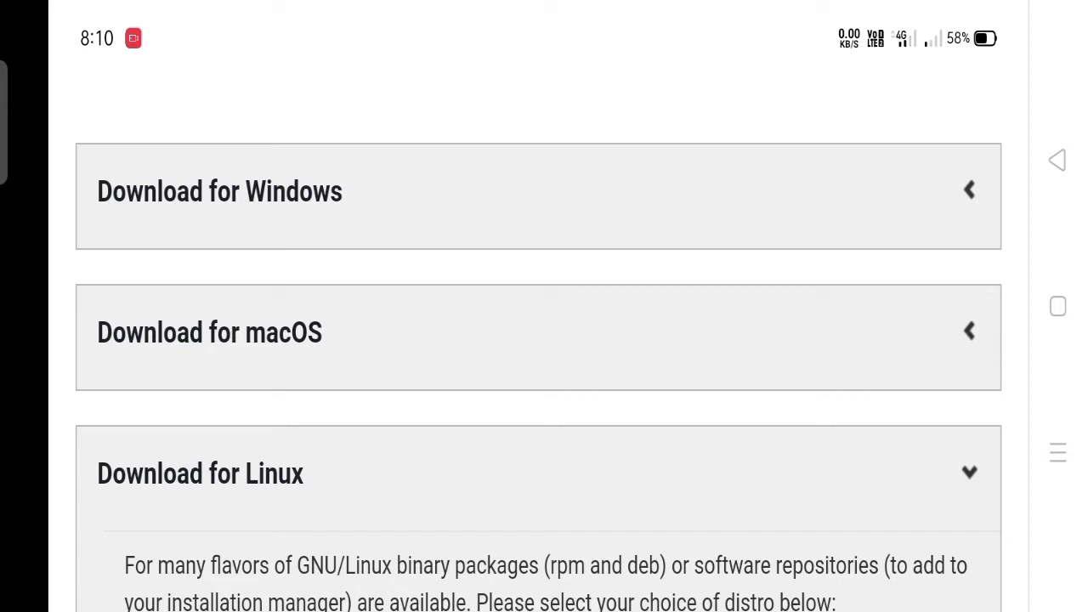
left_click_drag(805, 472, 823, 275)
left_click_drag(791, 393, 794, 196)
left_click_drag(828, 434, 830, 216)
left_click_drag(793, 362, 801, 292)
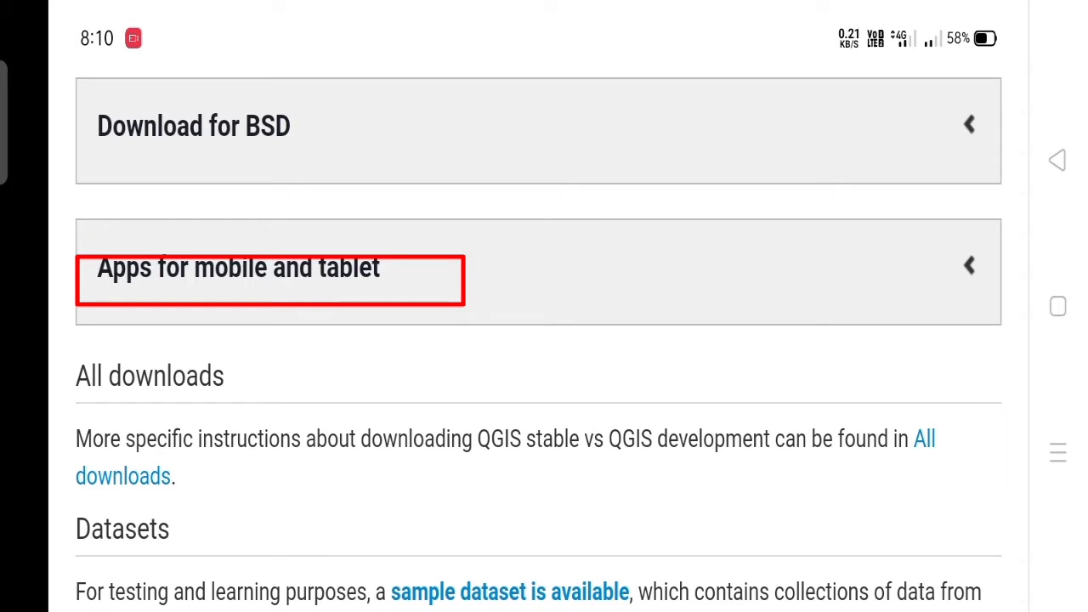
mouse_move(811, 454)
left_mouse_down()
mouse_move(815, 324)
mouse_move(764, 464)
left_mouse_up()
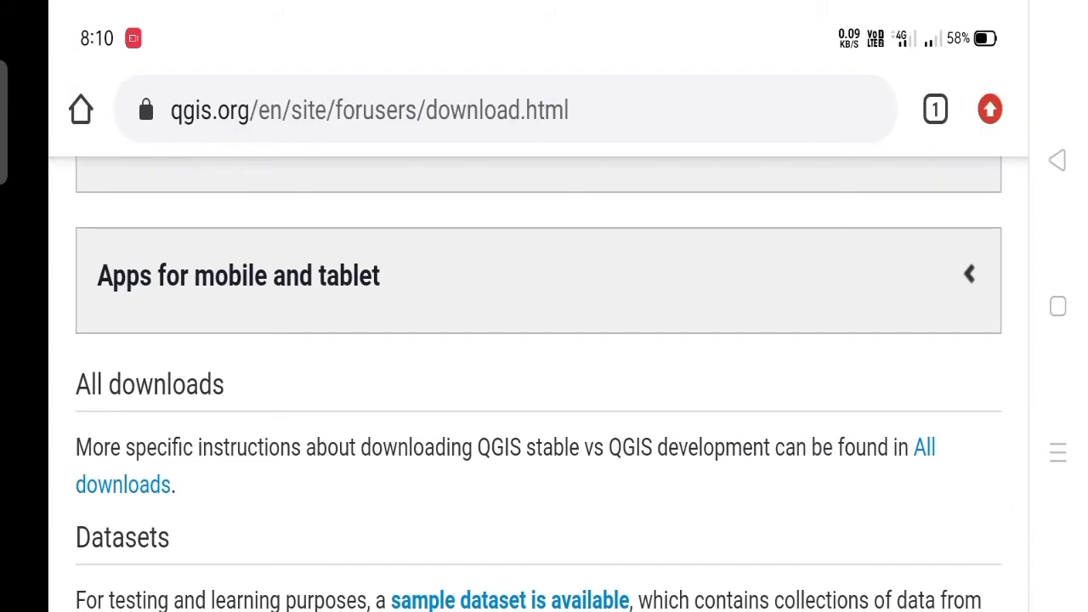
left_click(891, 277)
mouse_move(811, 462)
left_mouse_down()
mouse_move(851, 304)
mouse_move(851, 176)
left_mouse_up()
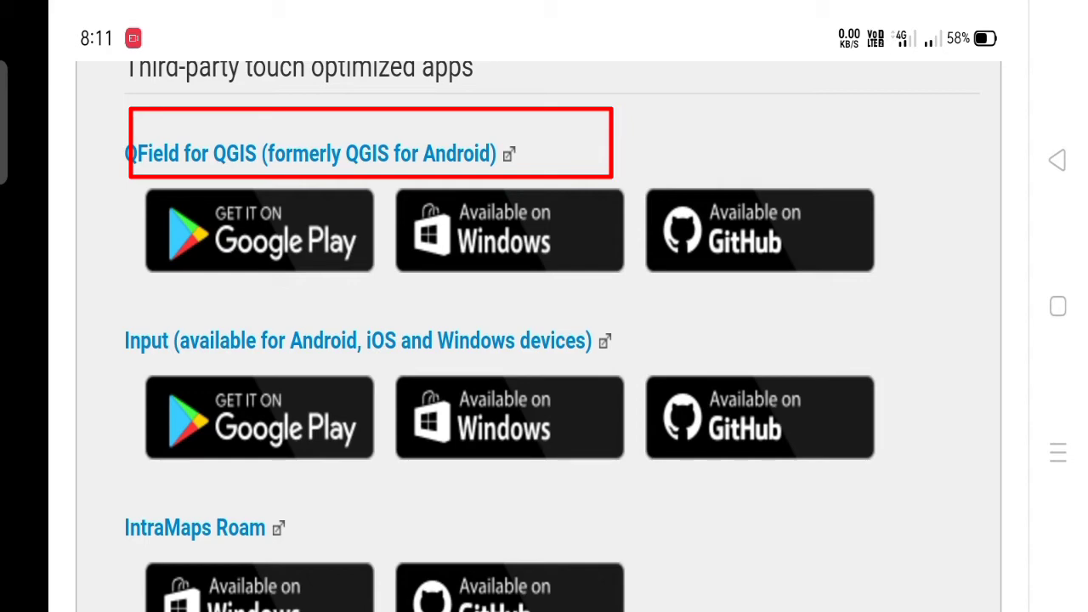
scroll(544, 340, "up", 3)
scroll(544, 340, "up", 2)
scroll(544, 340, "up", 5)
left_click(544, 482)
scroll(544, 340, "up", 5)
scroll(818, 510, "up", 3)
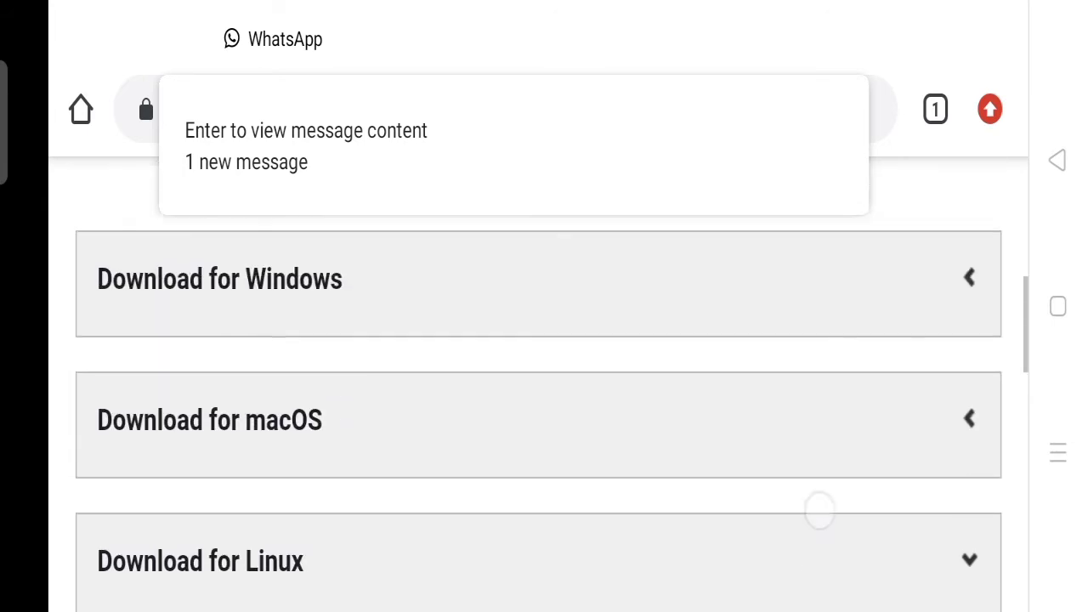
left_click_drag(510, 145, 248, 114)
mouse_move(814, 350)
left_mouse_down()
mouse_move(814, 433)
mouse_move(833, 340)
left_mouse_up()
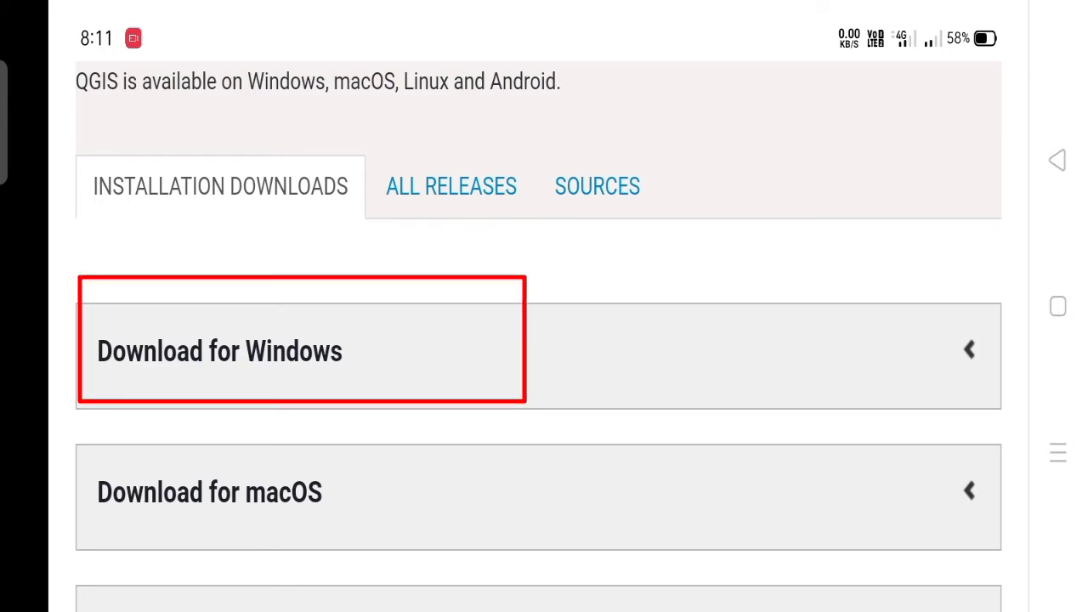
Step: Expand the Windows download options and scroll to the QGIS 3.16 long-term release standalone installers
left_click(219, 351)
scroll(896, 297, "down", 10)
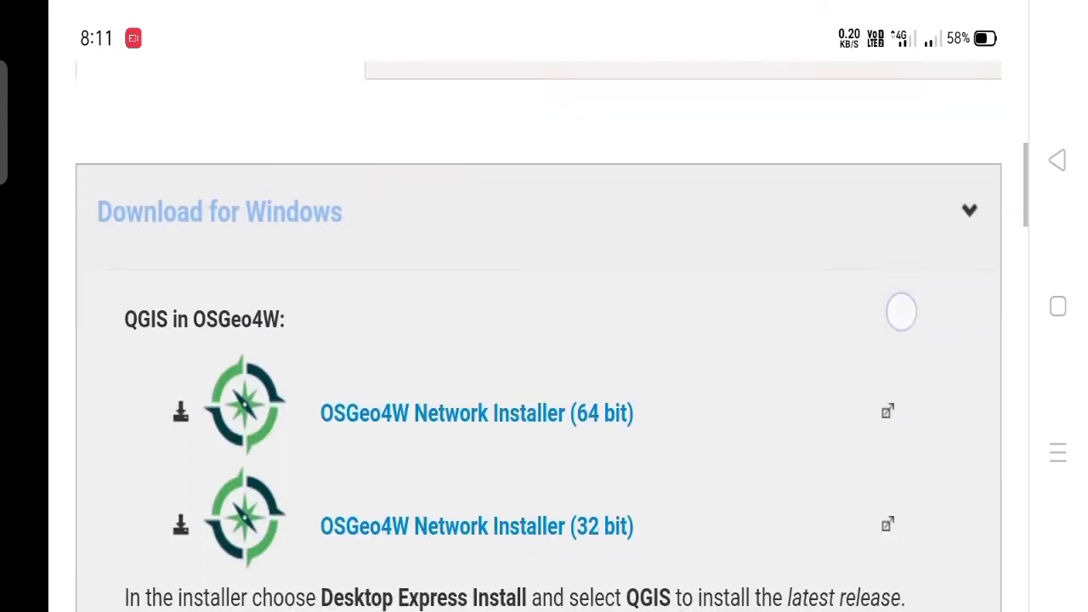
scroll(894, 276, "down", 5)
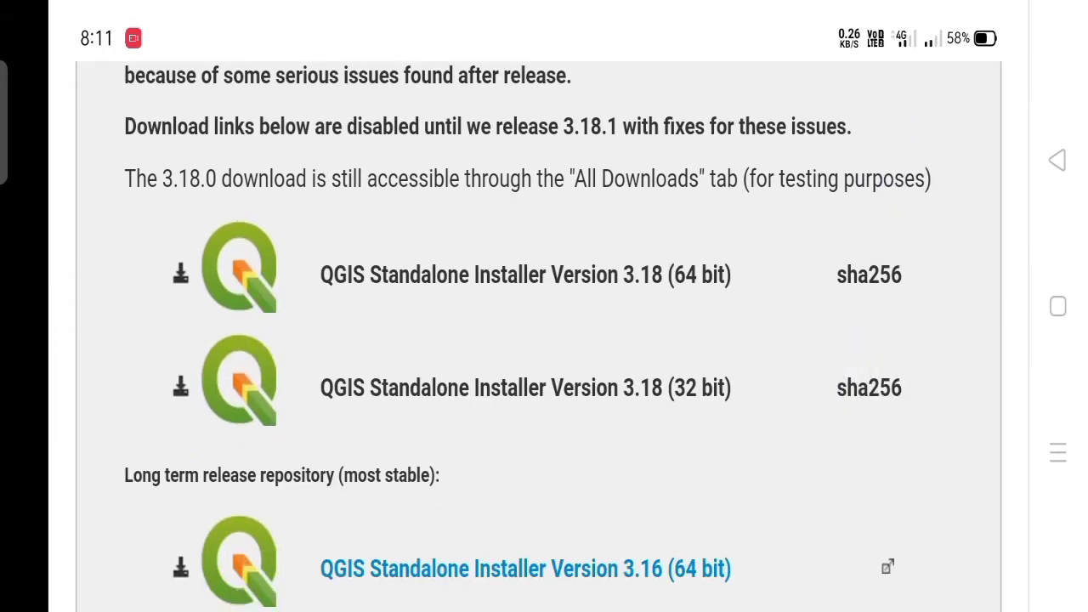
scroll(796, 357, "up", 2)
scroll(814, 391, "up", 2)
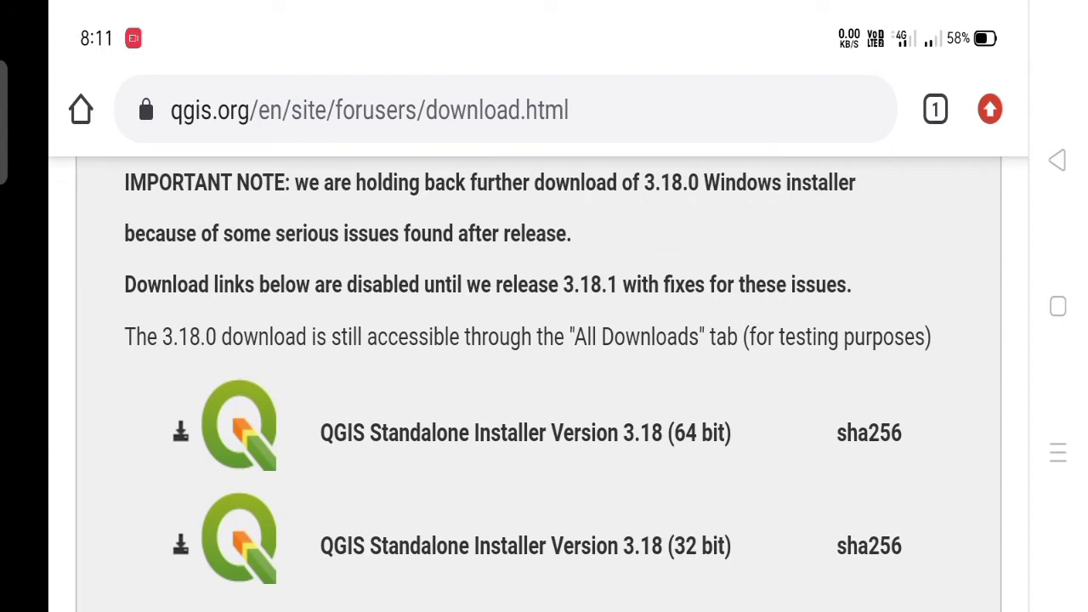
scroll(825, 456, "up", 1)
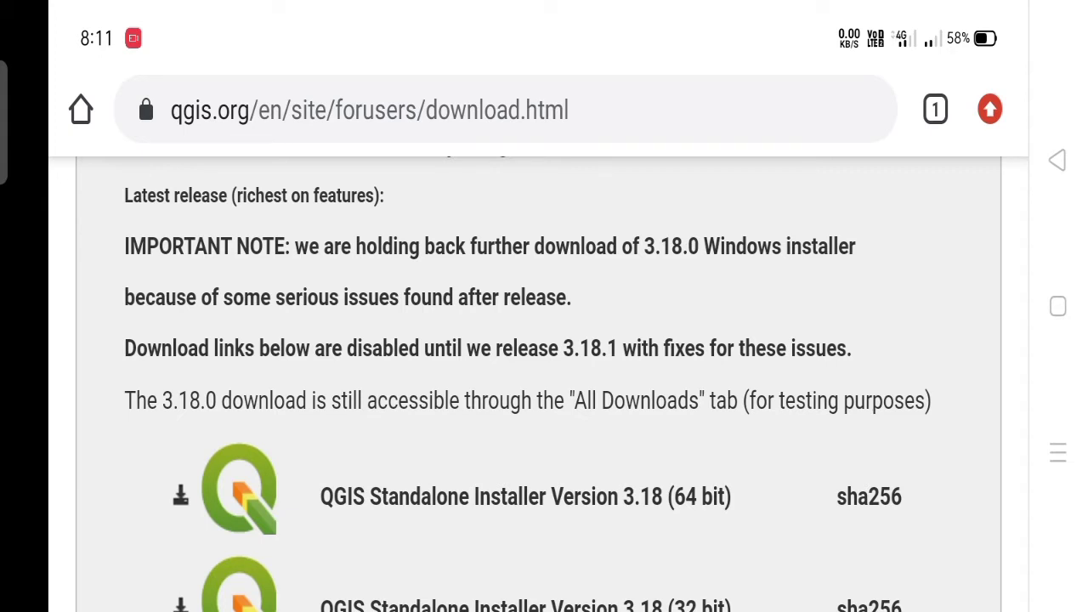
scroll(825, 396, "down", 3)
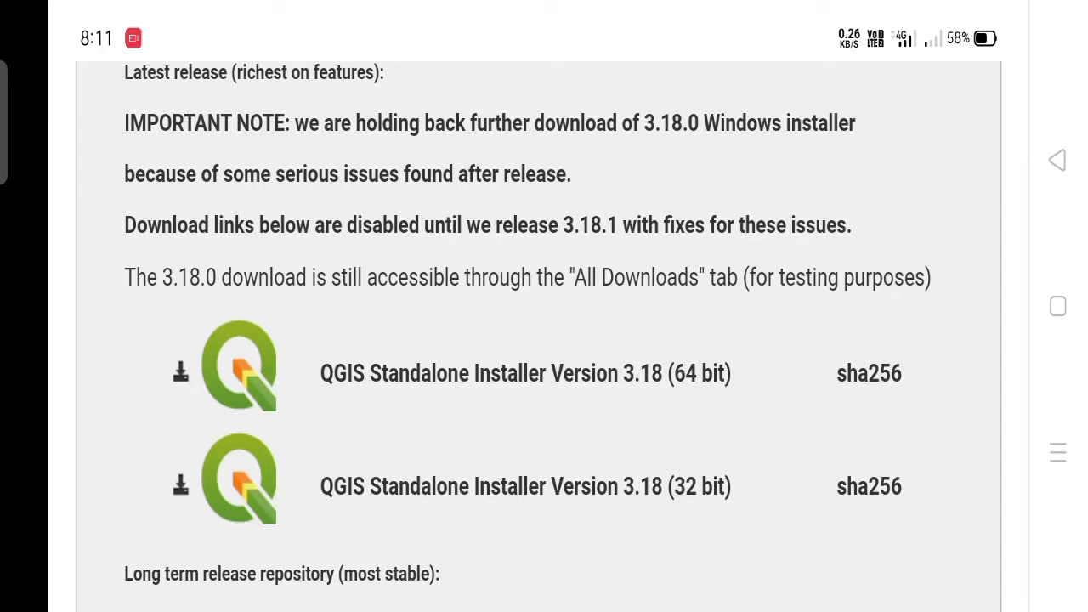
scroll(803, 411, "down", 3)
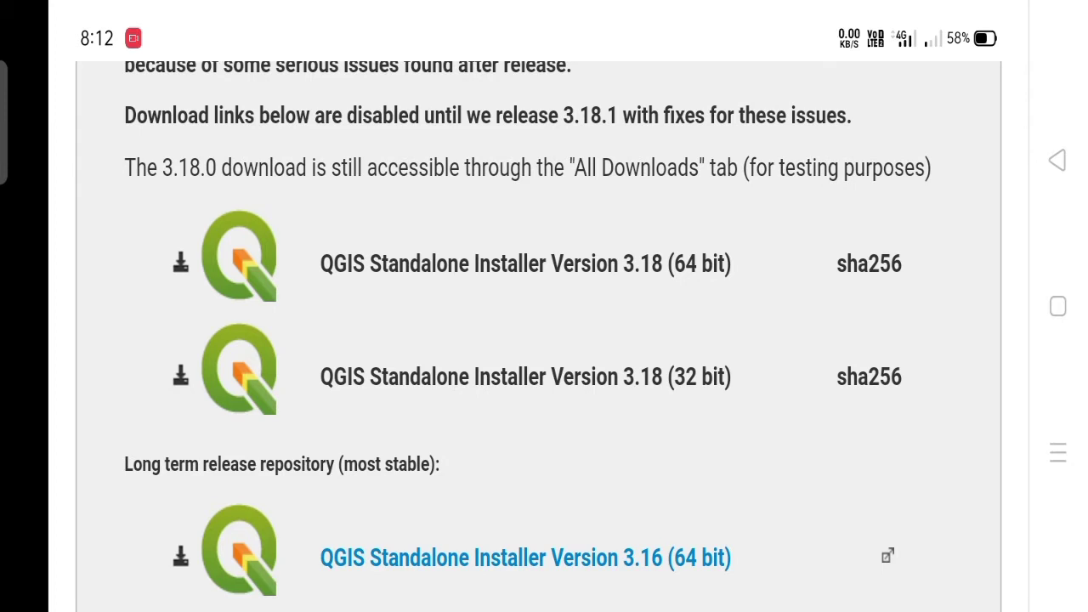
scroll(816, 436, "down", 3)
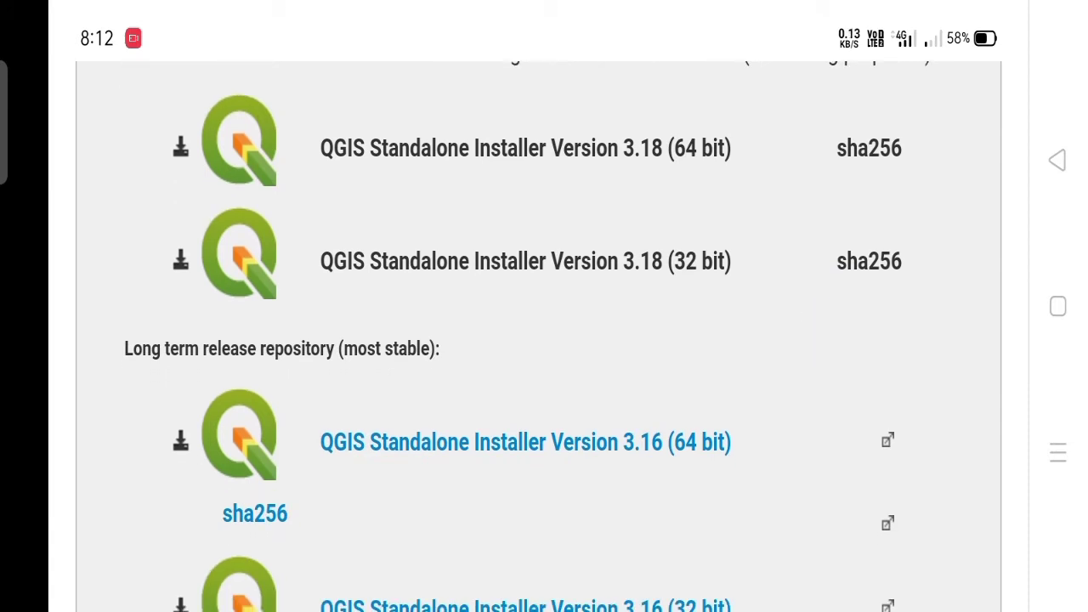
scroll(821, 286, "down", 2)
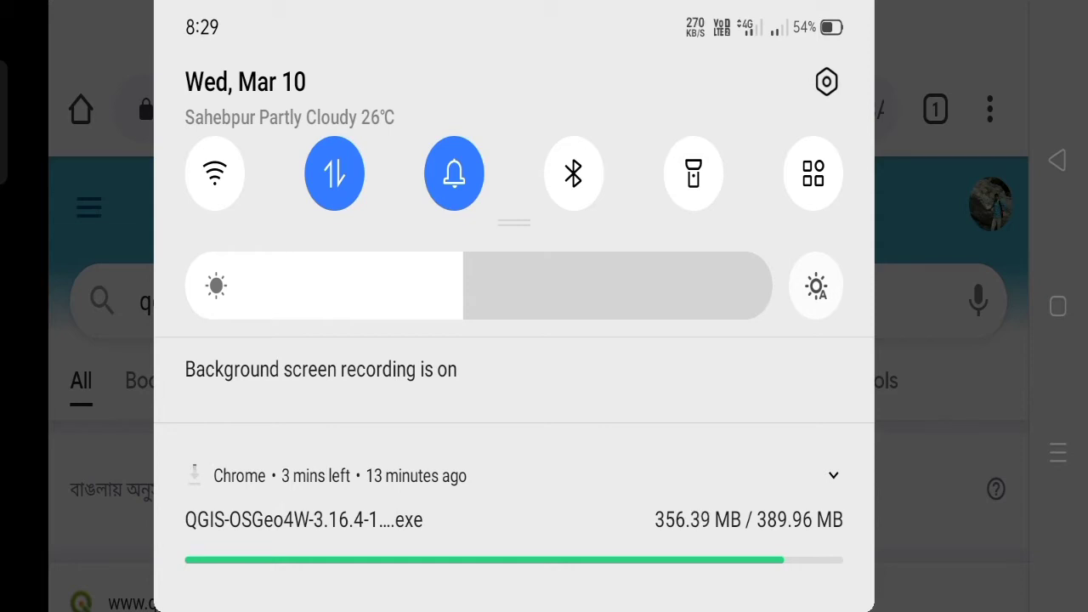
Step: Confirm in the notification shade that QGIS-OSGeo4W-3.16.4-1-Setup-x86_64.exe finished downloading, then close it
left_click_drag(515, 552, 514, 127)
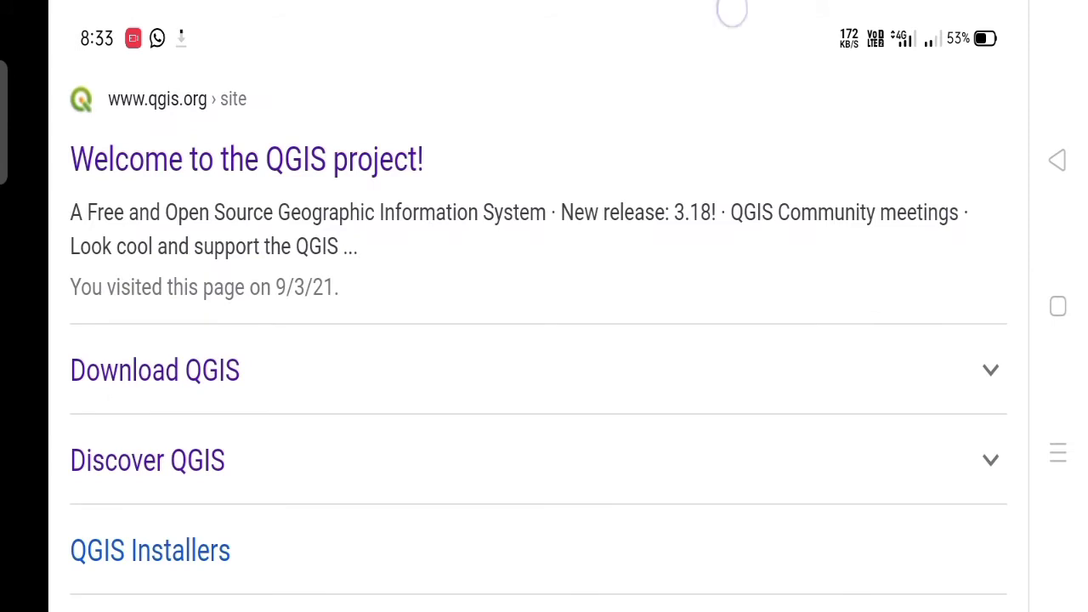
mouse_move(728, 12)
left_mouse_down()
mouse_move(728, 340)
mouse_move(722, 122)
left_mouse_up()
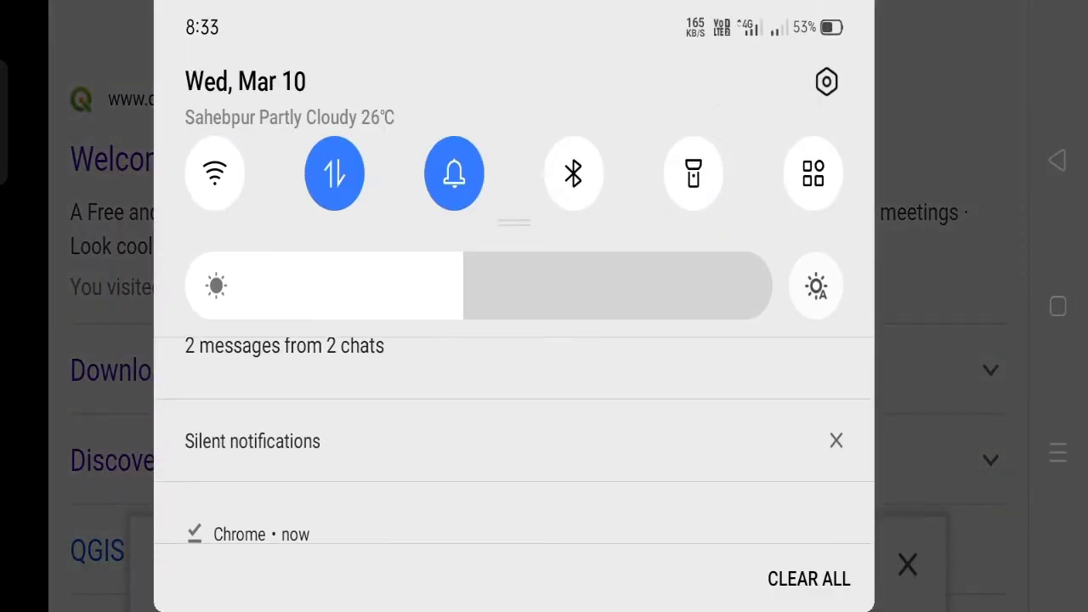
left_click_drag(710, 355, 705, 449)
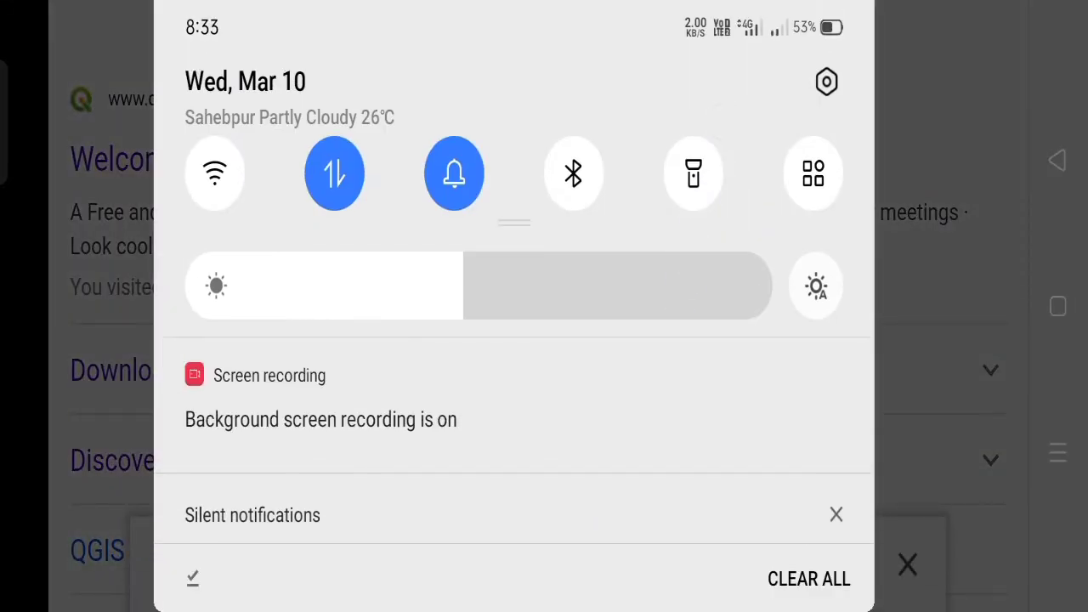
left_click_drag(514, 425, 514, 85)
left_click_drag(626, 151, 627, 510)
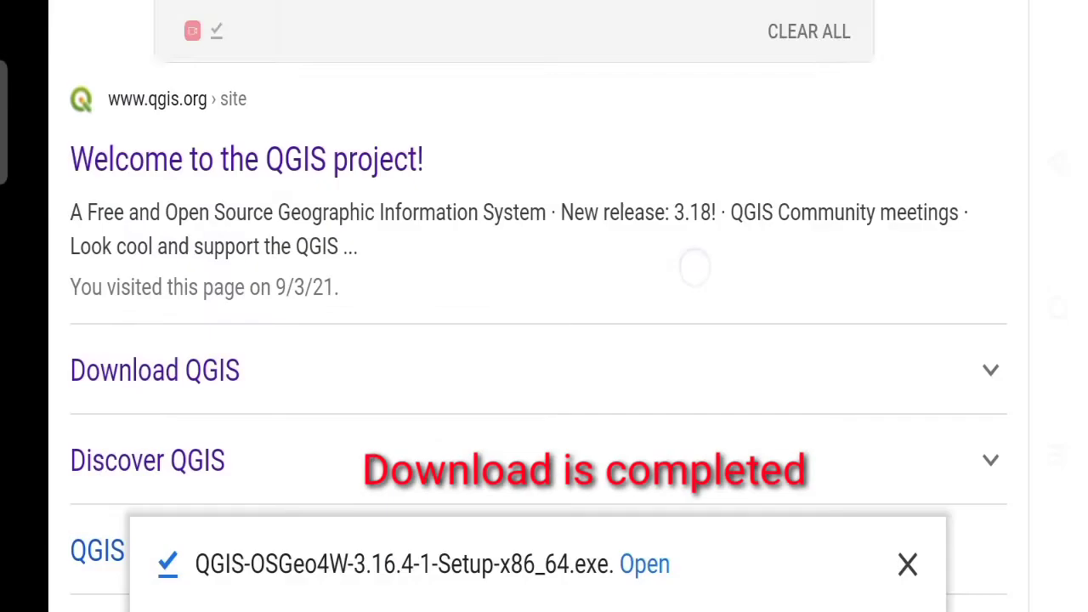
left_click_drag(514, 425, 514, 85)
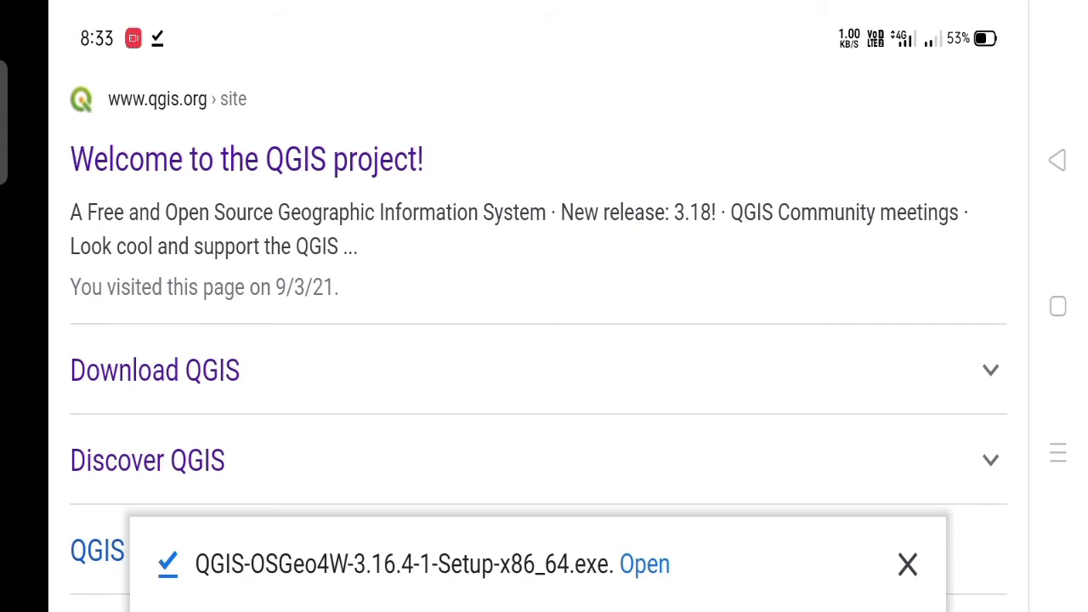
scroll(671, 423, "down", 3)
scroll(675, 335, "up", 6)
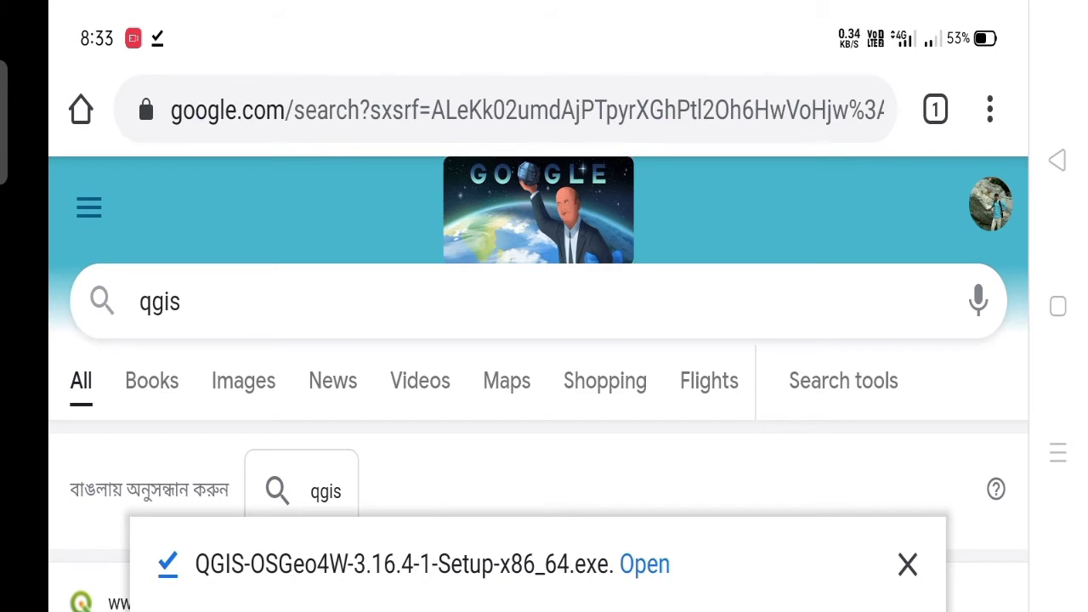
Step: Leave Chrome for the home screen and launch File Manager from the app drawer
left_click(1057, 160)
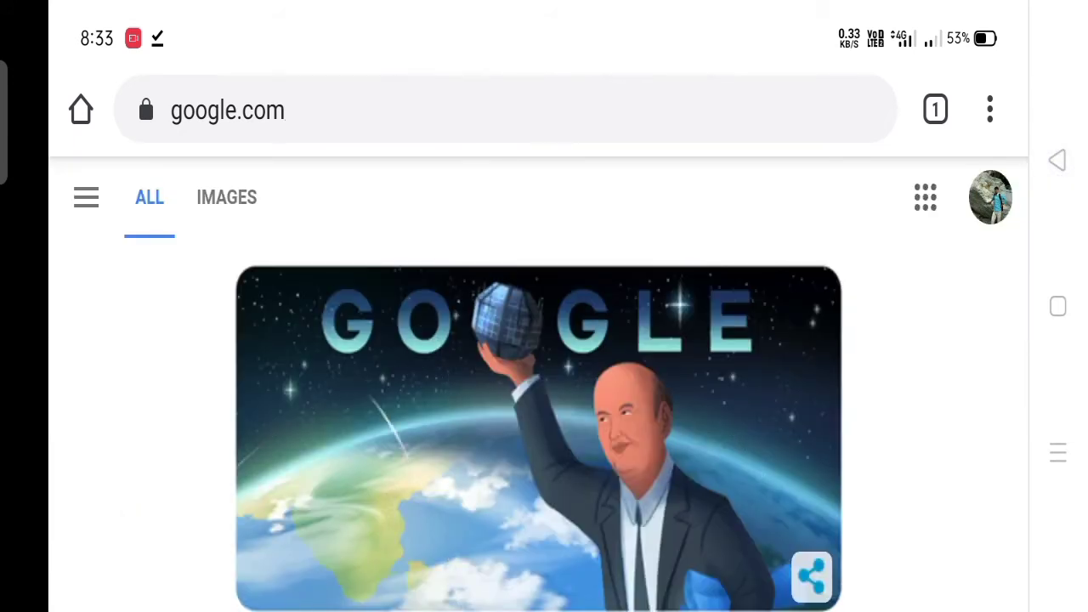
left_click(1057, 160)
left_click(1057, 306)
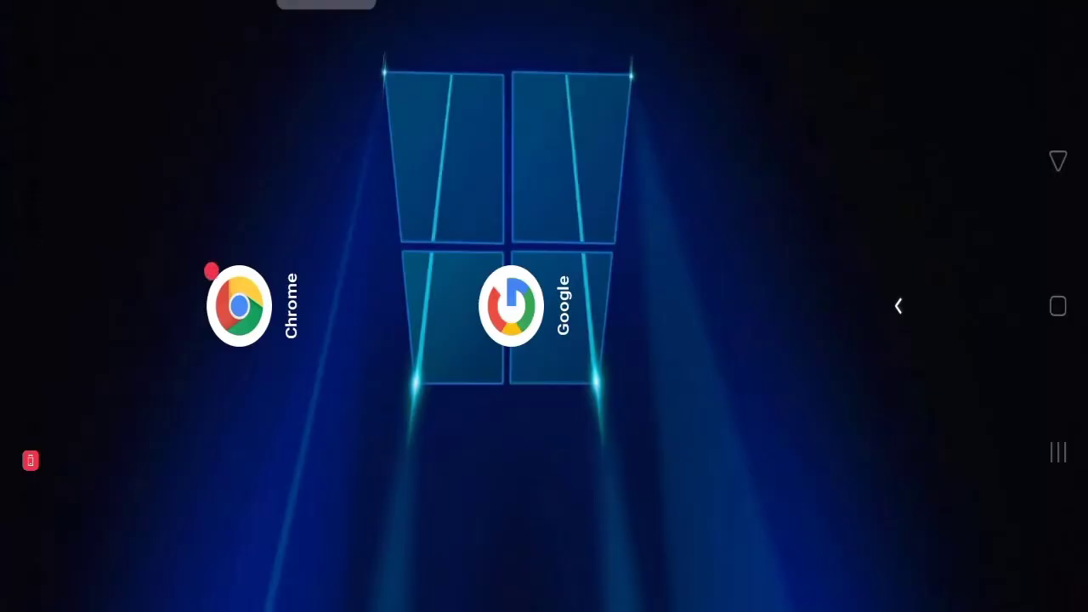
left_click_drag(850, 306, 510, 306)
left_click(1040, 305)
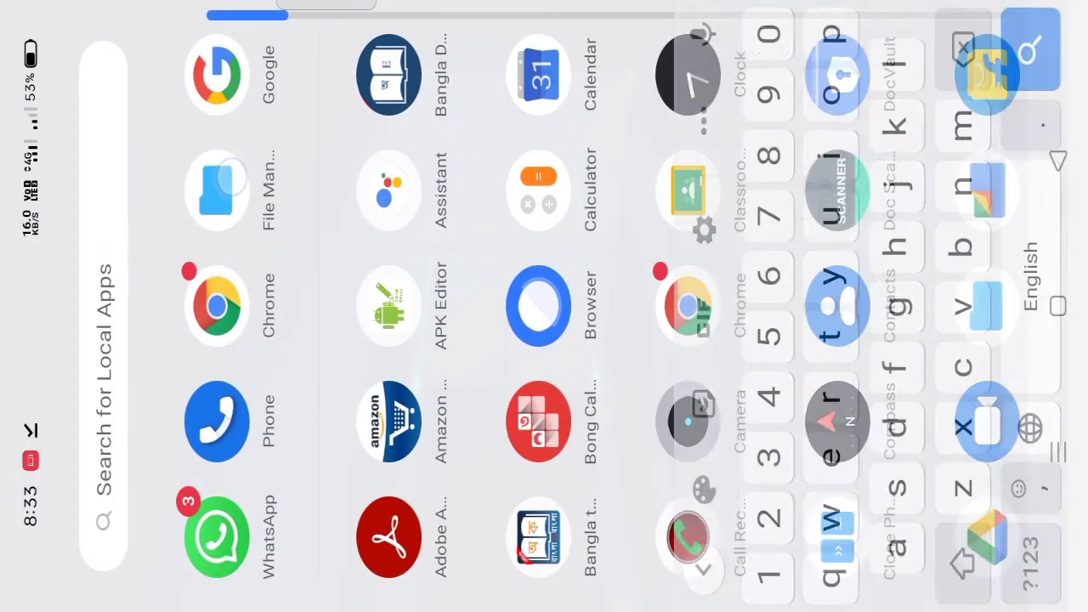
left_click(220, 185)
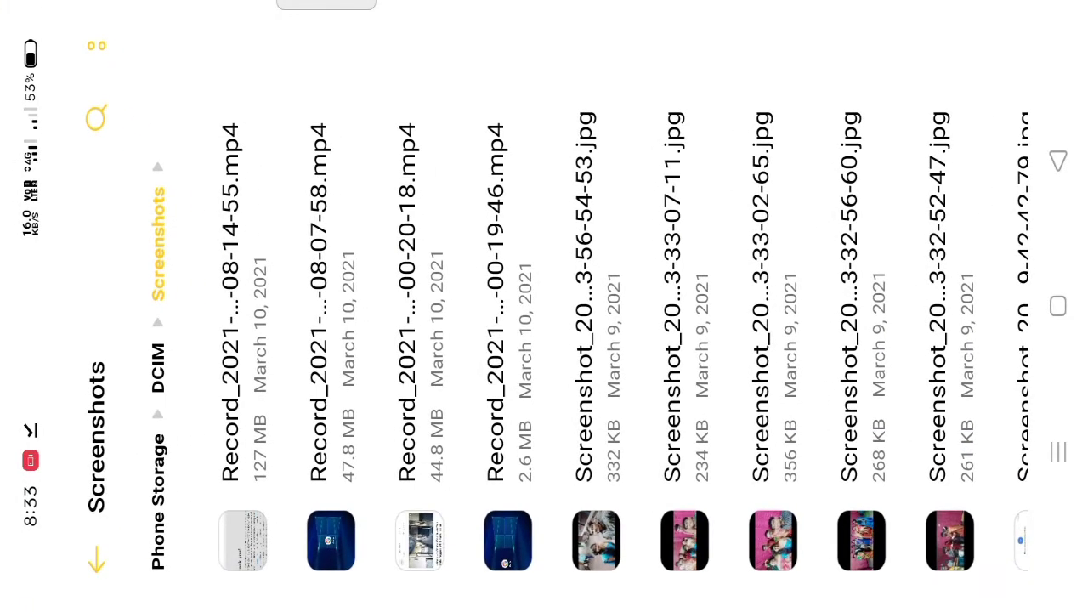
Step: Go up to Phone Storage, open Download, and scroll to the 390 MB QGIS installer
left_click(96, 559)
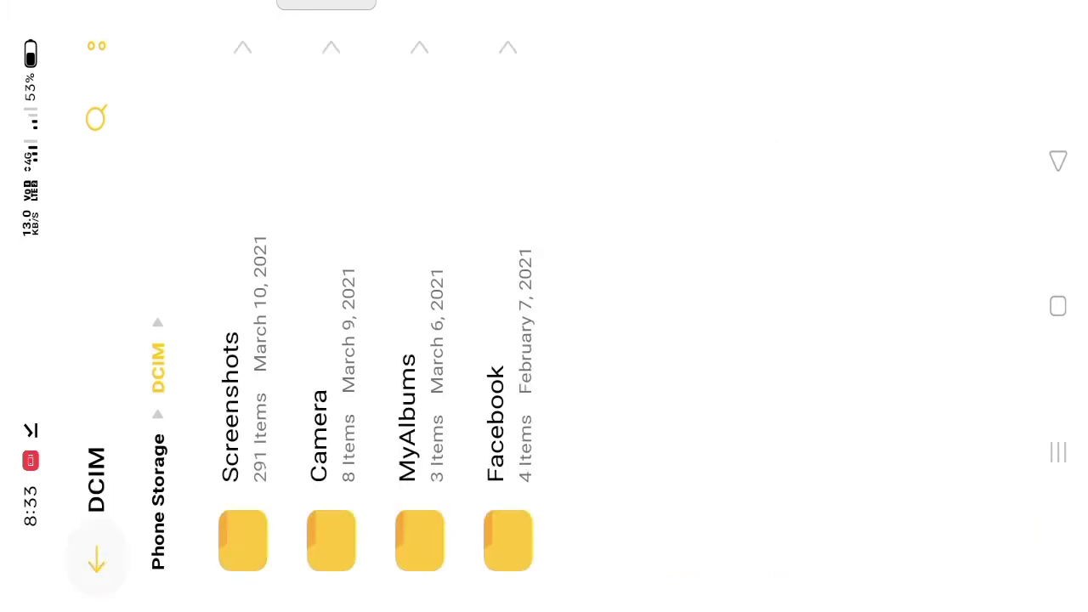
left_click(96, 559)
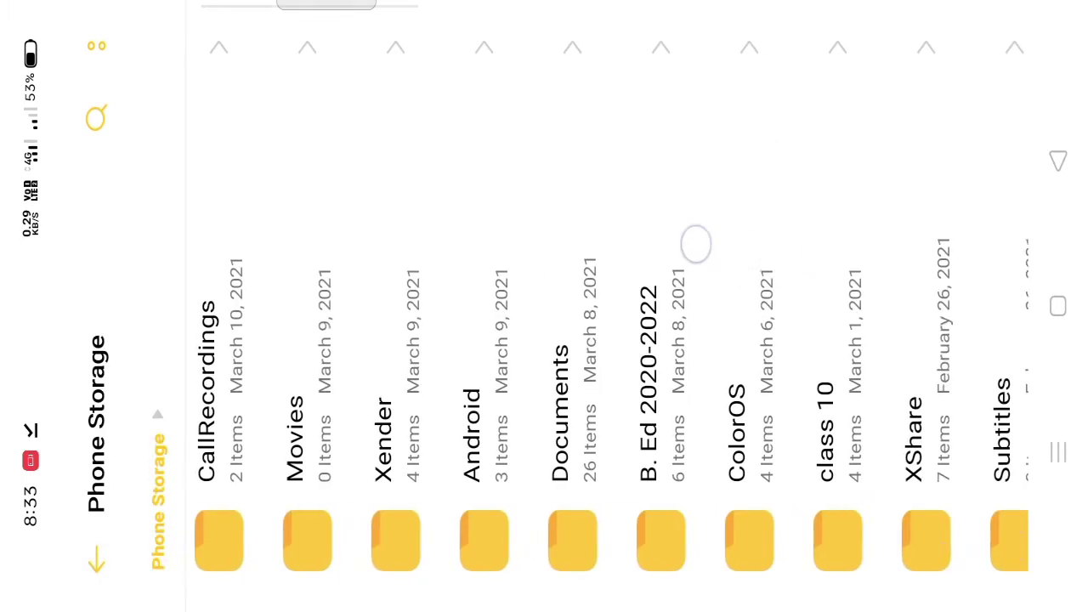
left_click_drag(685, 243, 889, 255)
left_click(242, 382)
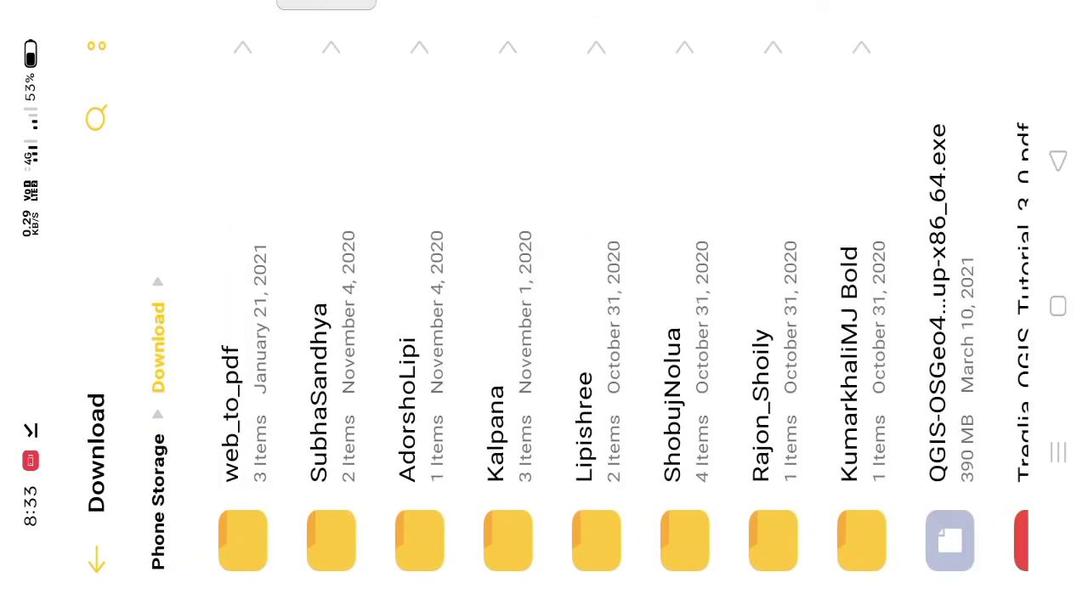
left_click_drag(765, 339, 467, 340)
left_click_drag(595, 340, 429, 340)
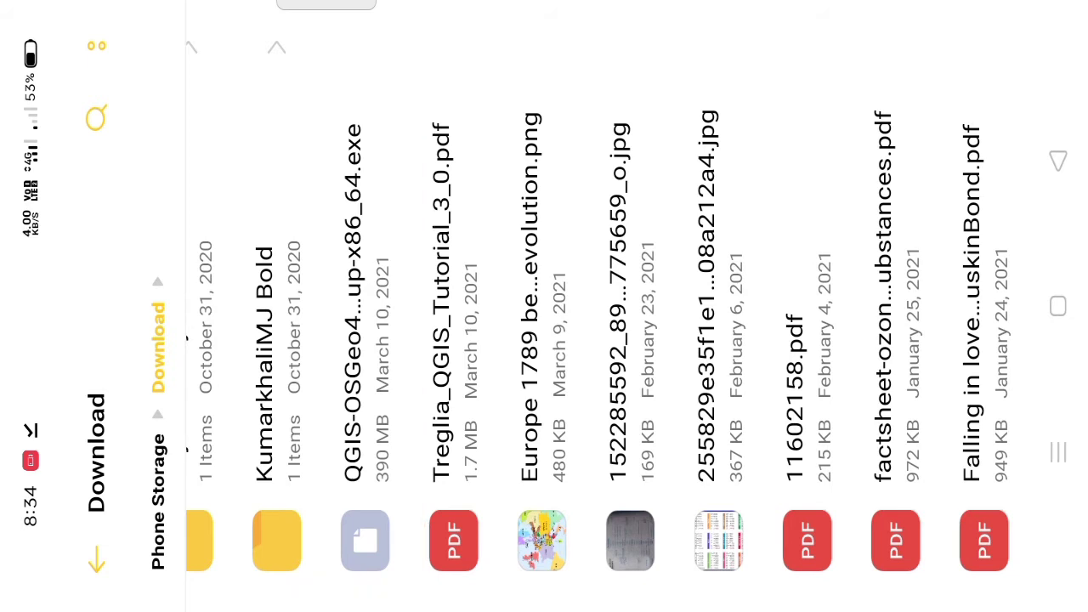
Step: Move the QGIS .exe from Download into a newly created SD Card folder 'qgis3. 16.4'
left_click(367, 251)
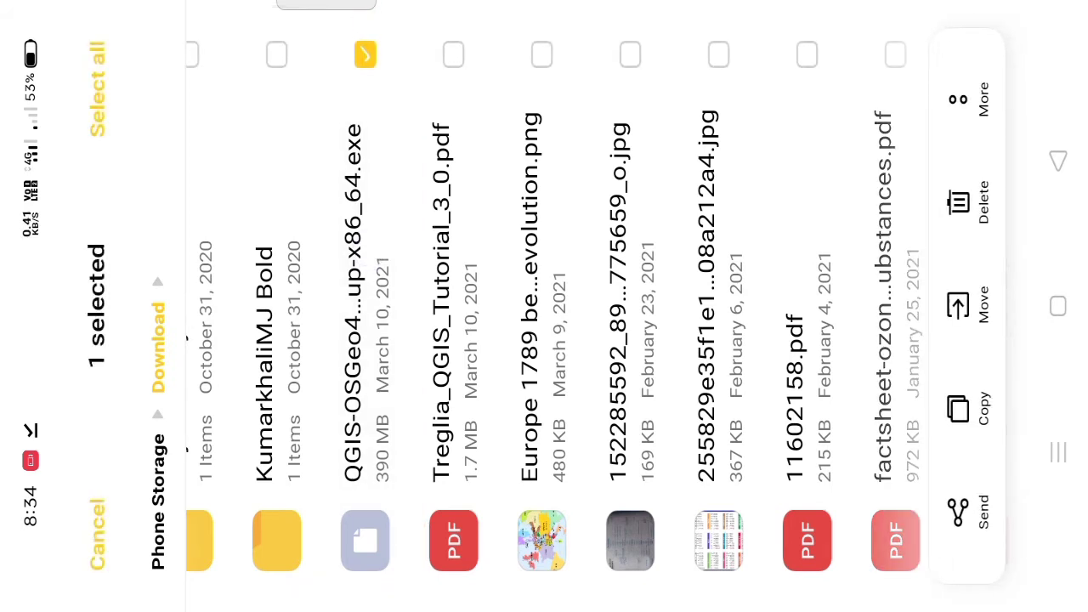
left_click(965, 304)
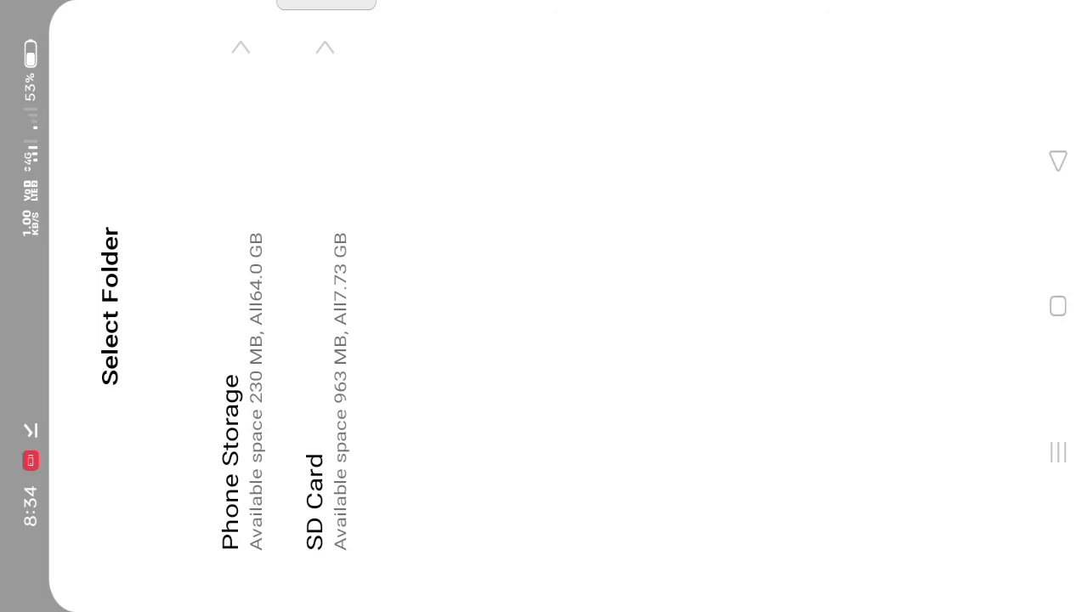
left_click(335, 272)
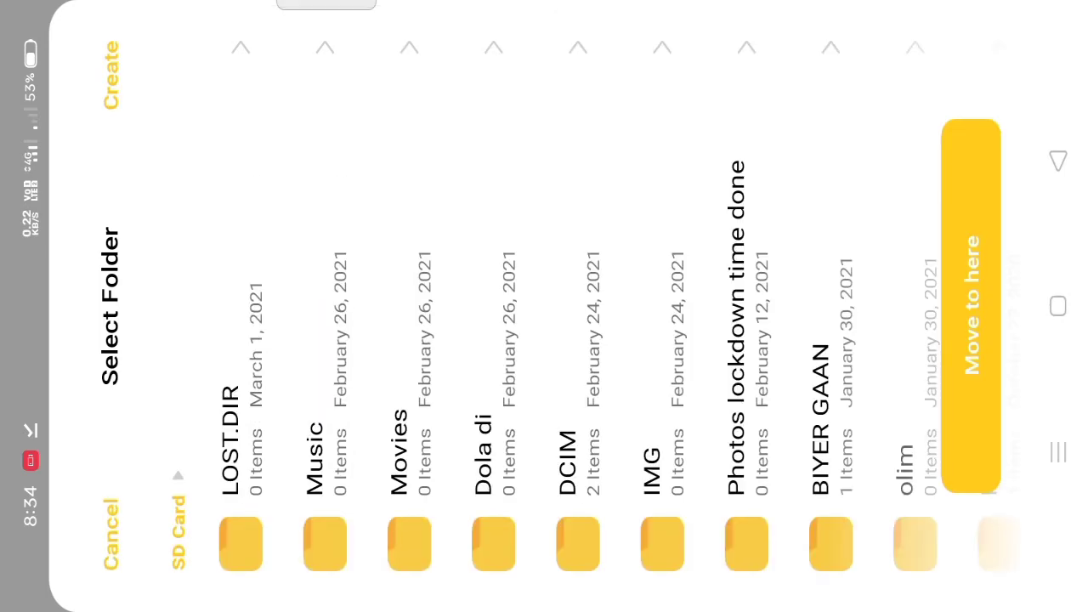
left_click(111, 75)
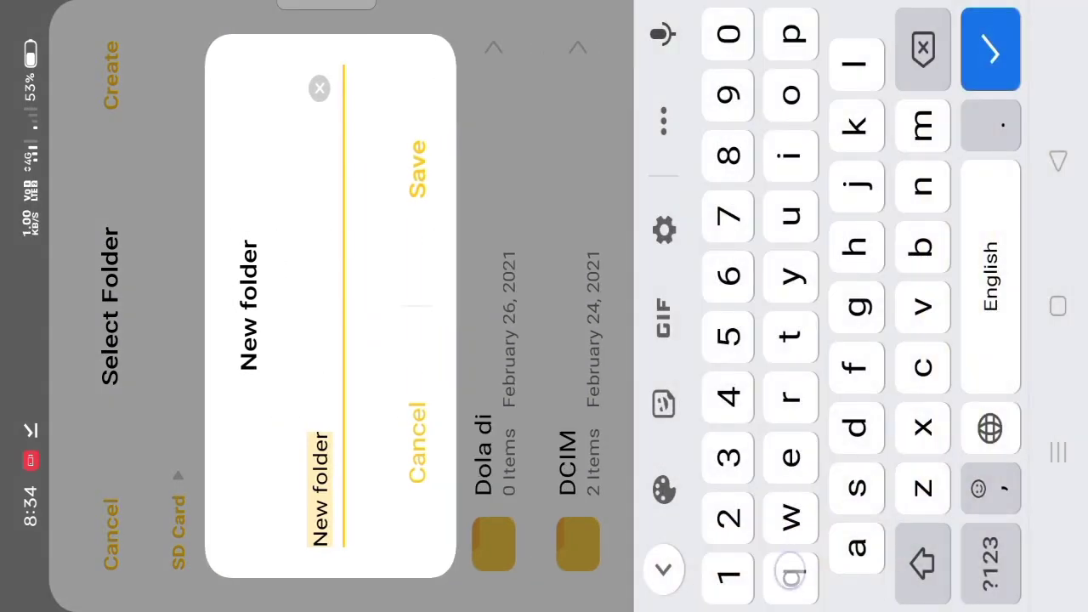
type("qgis")
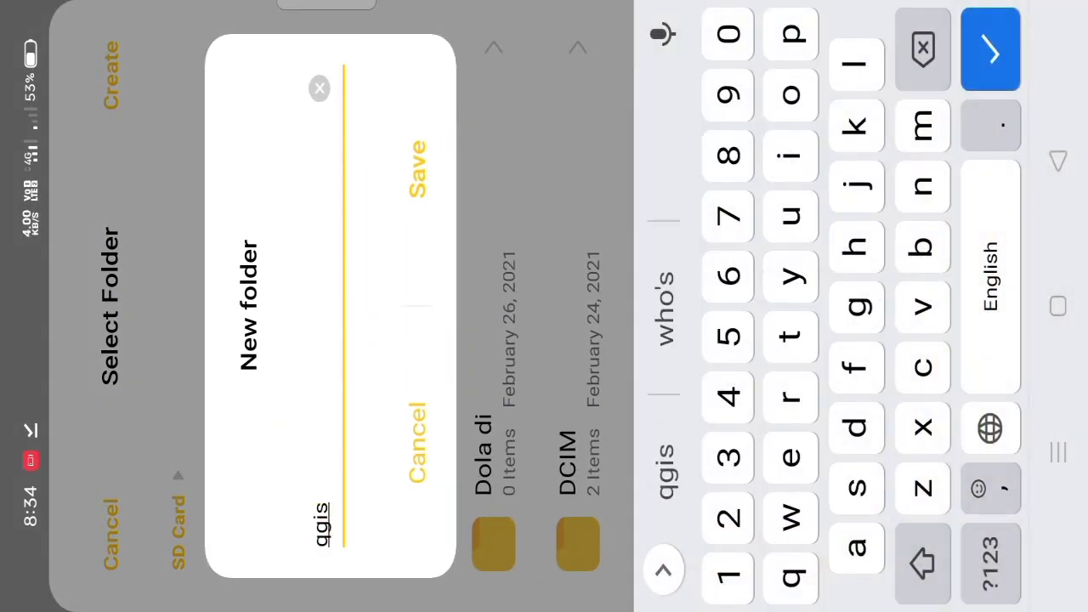
type("3. ")
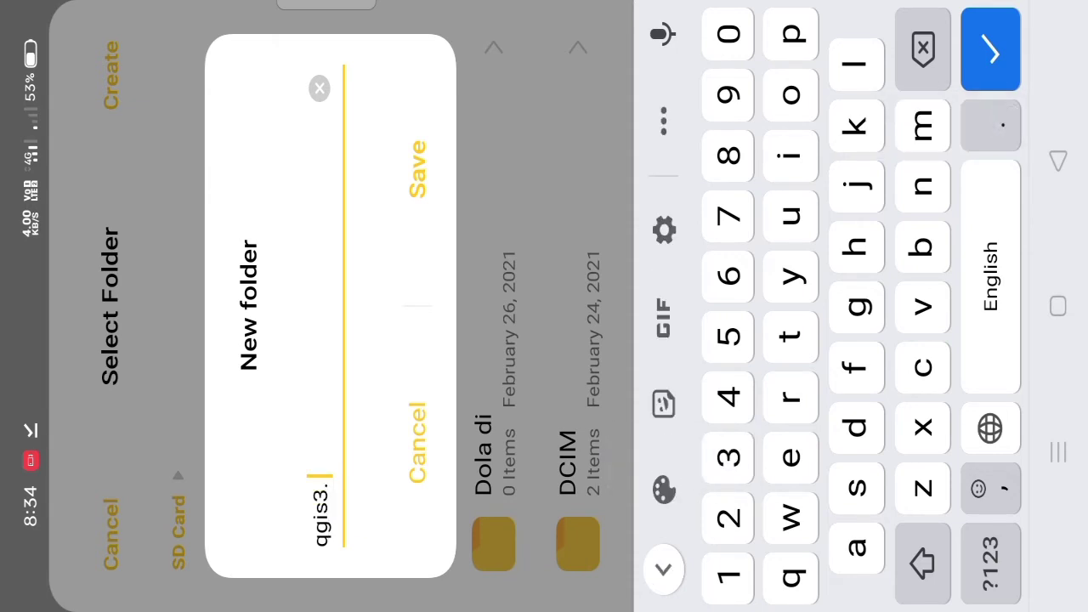
type("16.4")
left_click(417, 155)
left_click(418, 169)
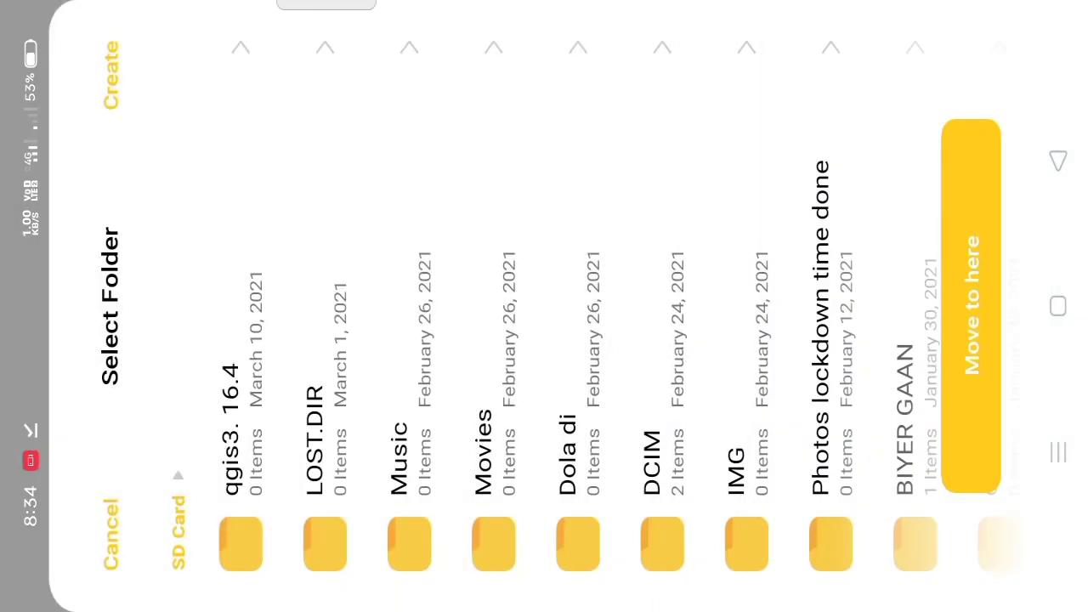
left_click(252, 212)
left_click(973, 237)
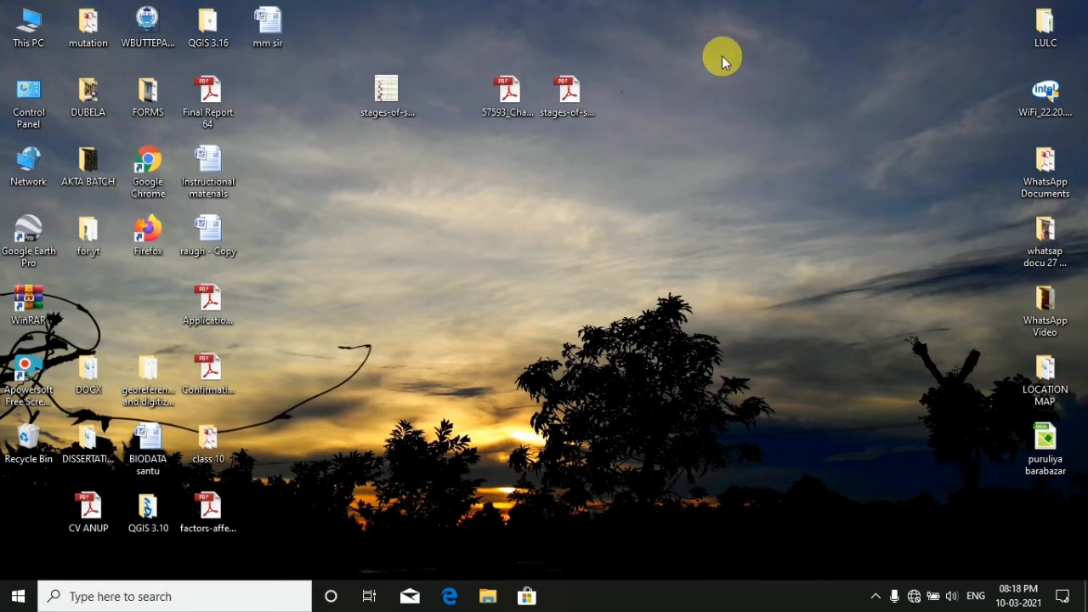
Step: Browse to realme 7i > Internal shared storage > Download and copy the QGIS setup file
double_click(26, 29)
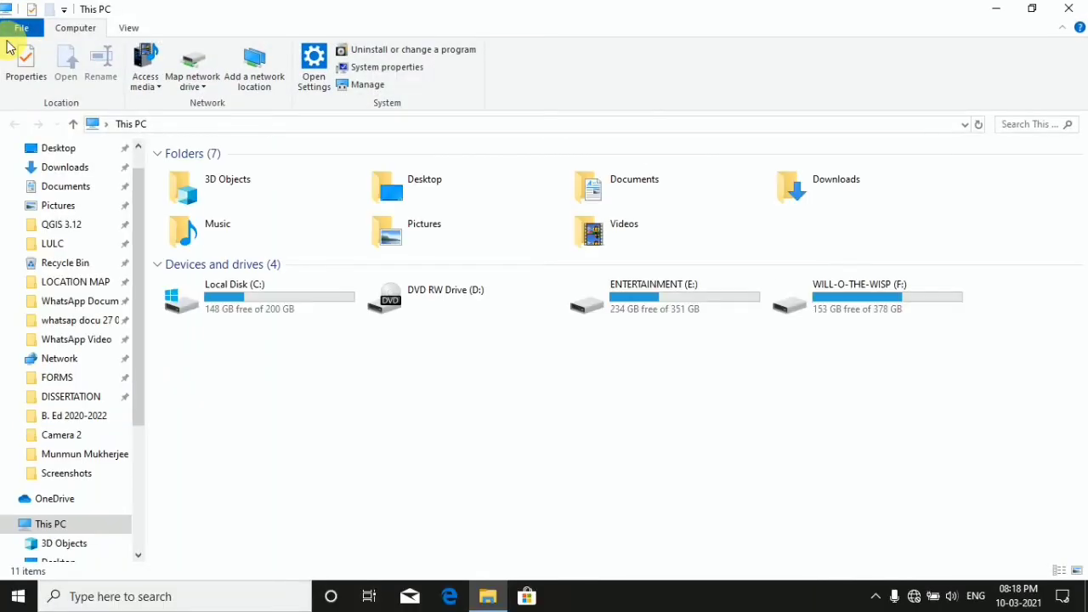
double_click(258, 291)
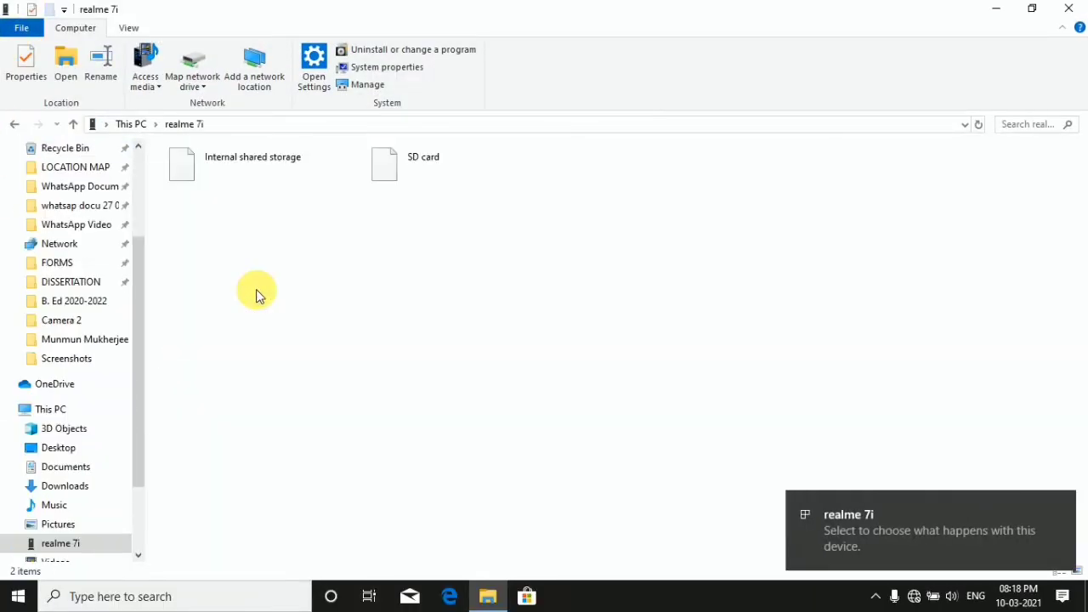
double_click(274, 176)
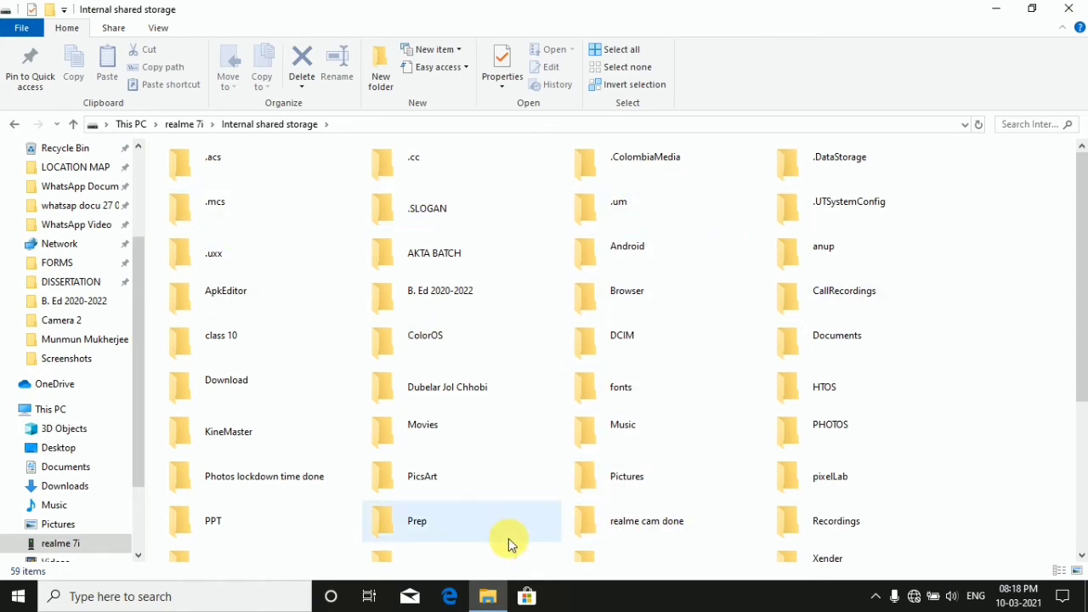
double_click(264, 395)
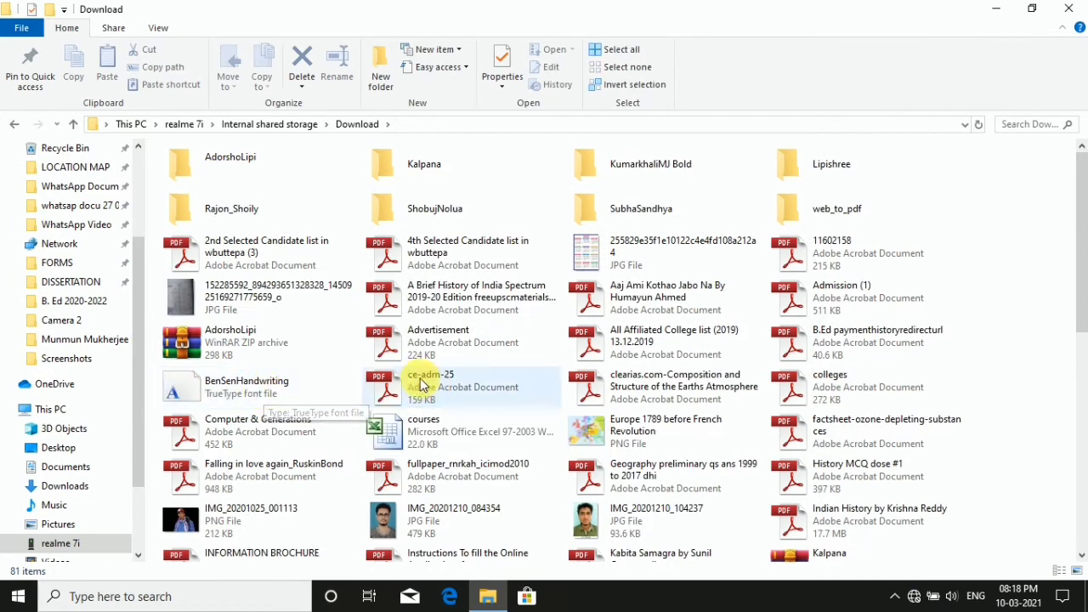
scroll(378, 365, "down", 4)
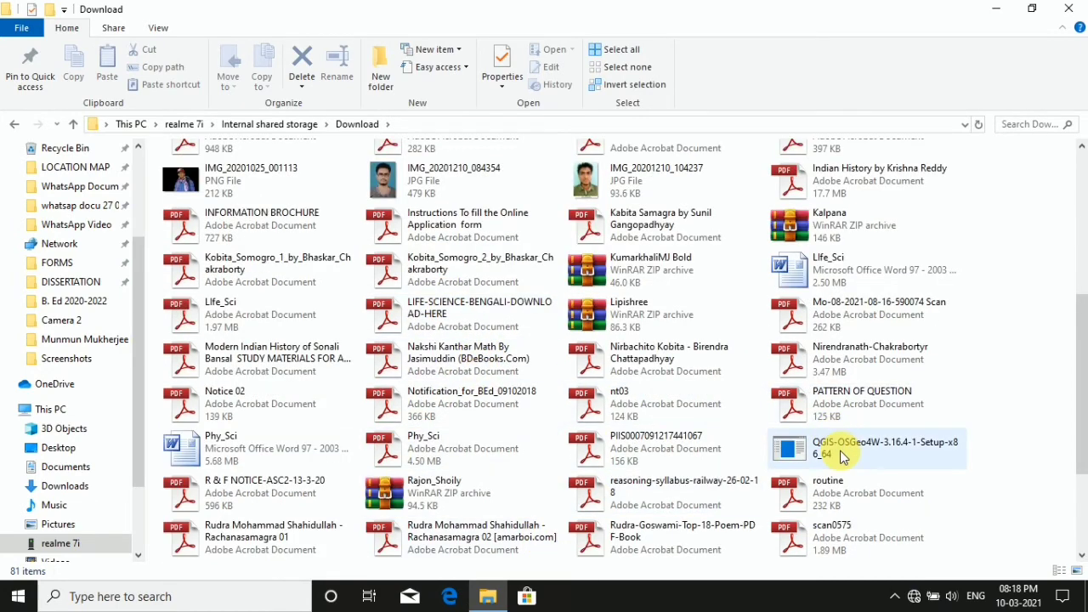
left_click(901, 466)
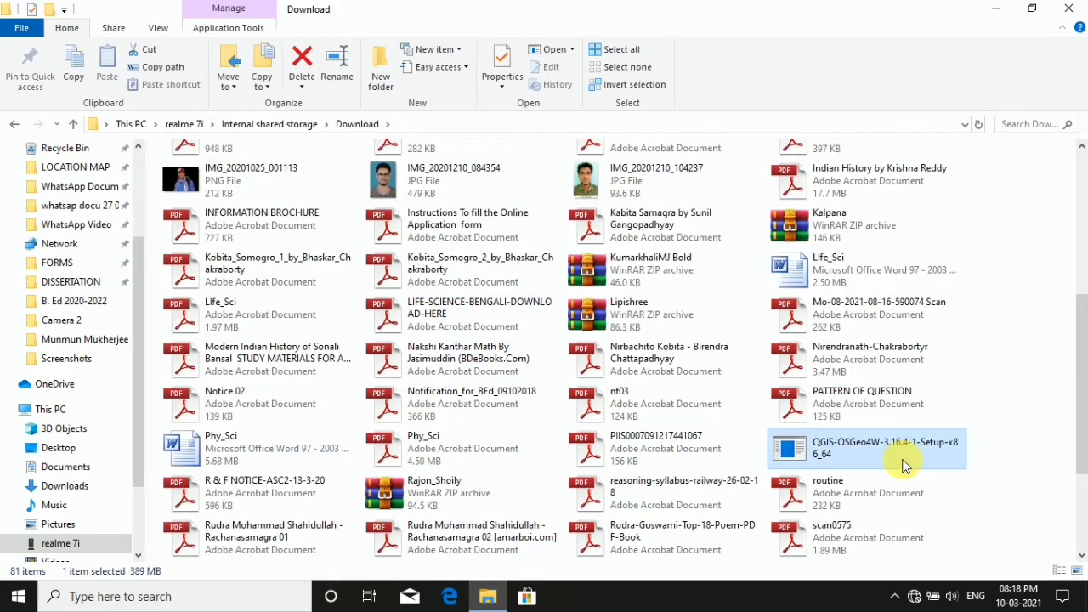
right_click(904, 466)
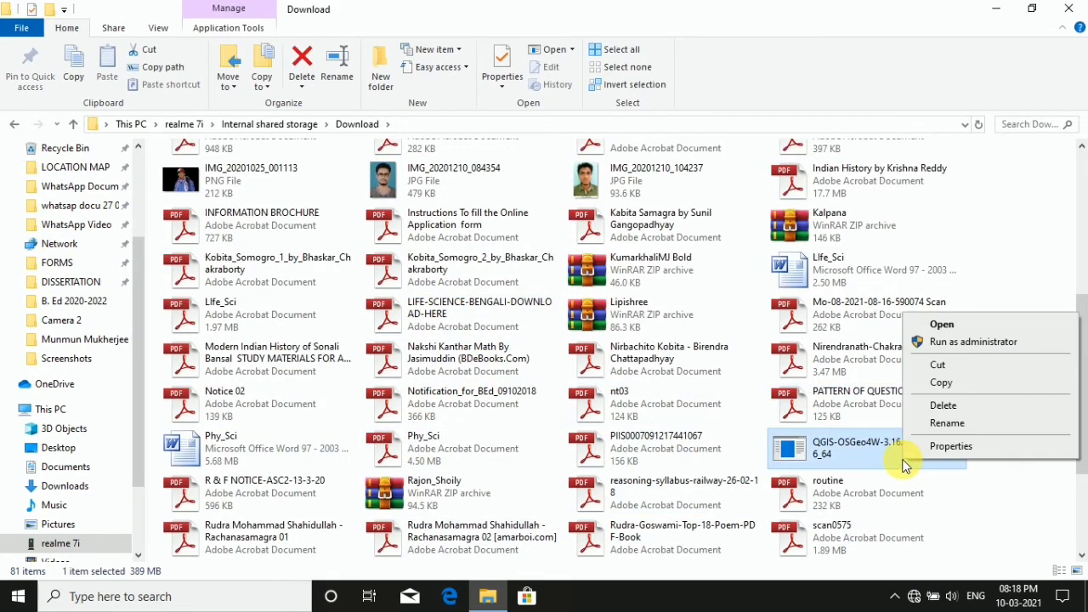
left_click(941, 383)
Step: Paste the installer onto the WILL-O-THE-WISP (F:) drive and refresh the file list
scroll(136, 425, "down", 1)
scroll(119, 493, "down", 1)
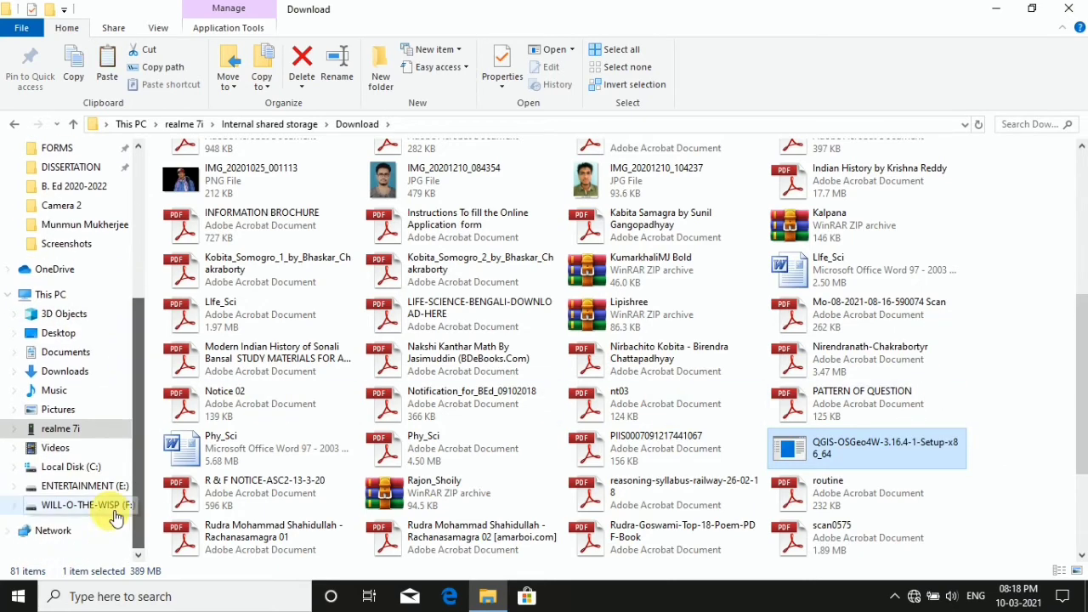
left_click(103, 514)
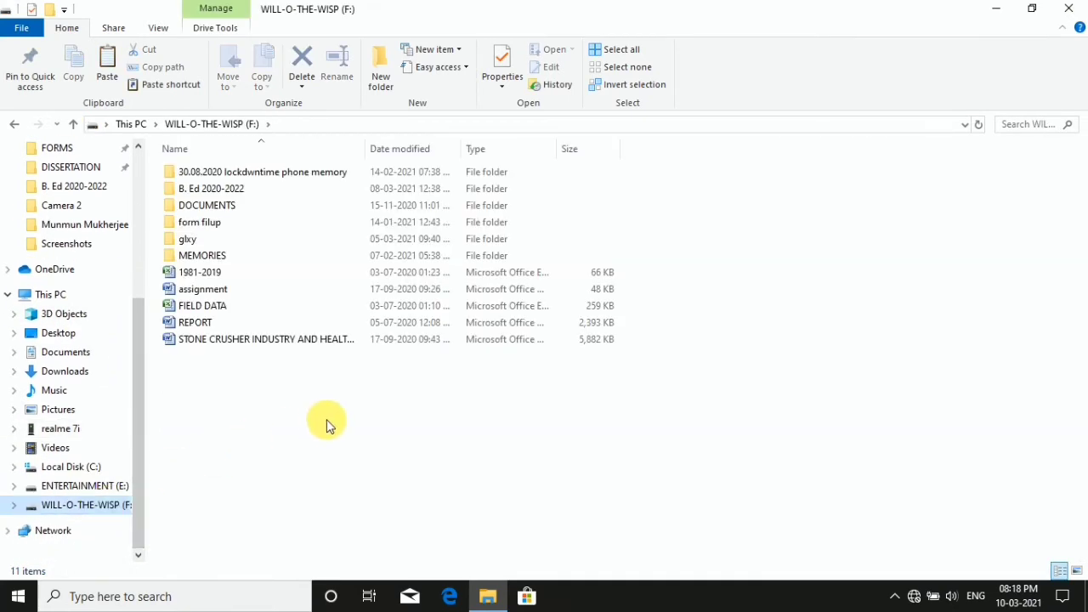
right_click(391, 418)
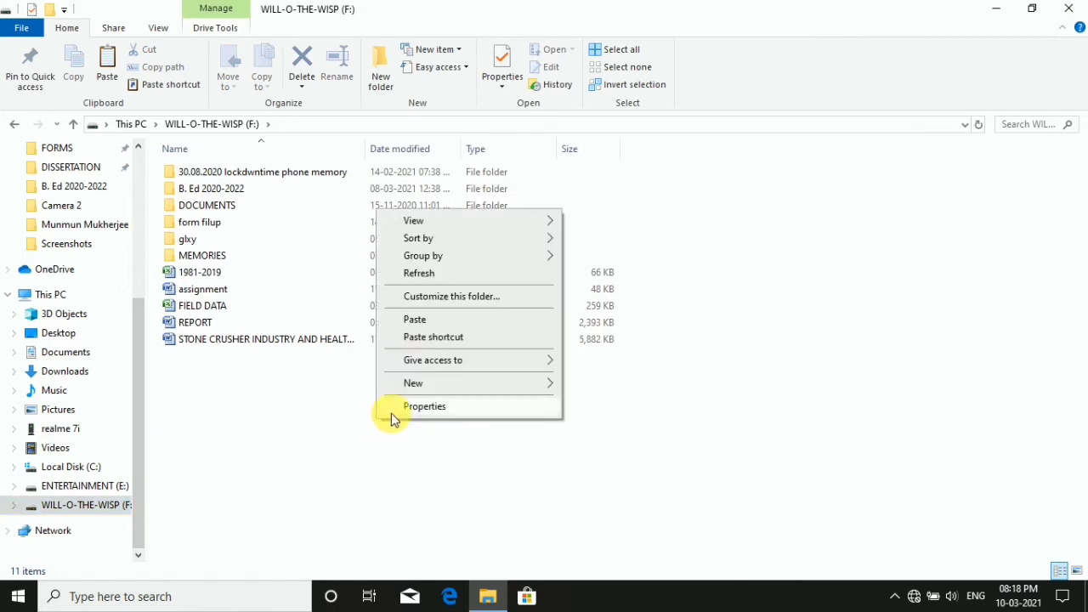
left_click(416, 320)
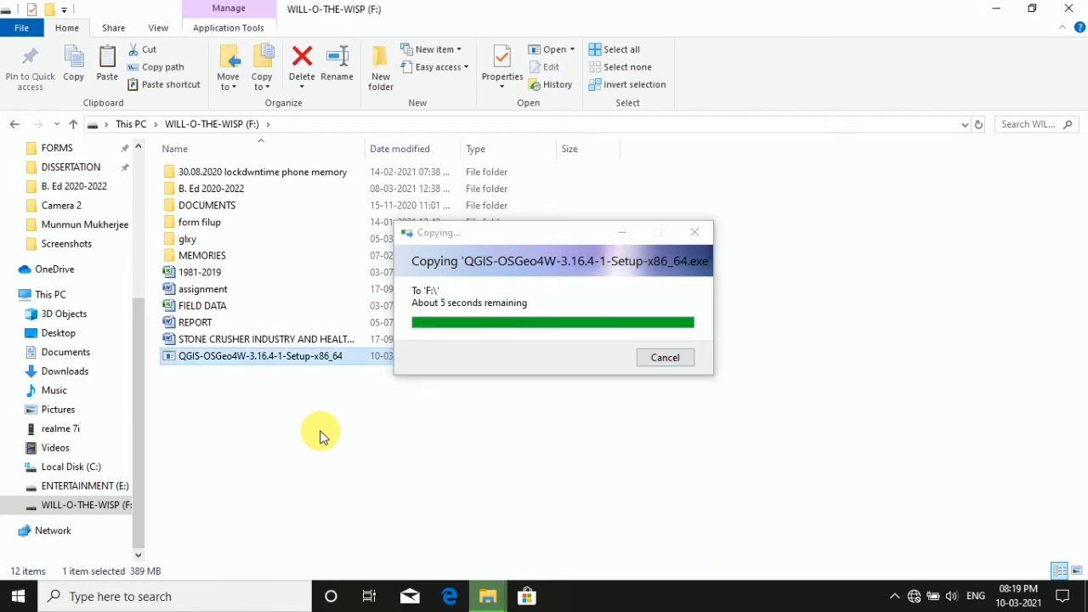
right_click(1017, 388)
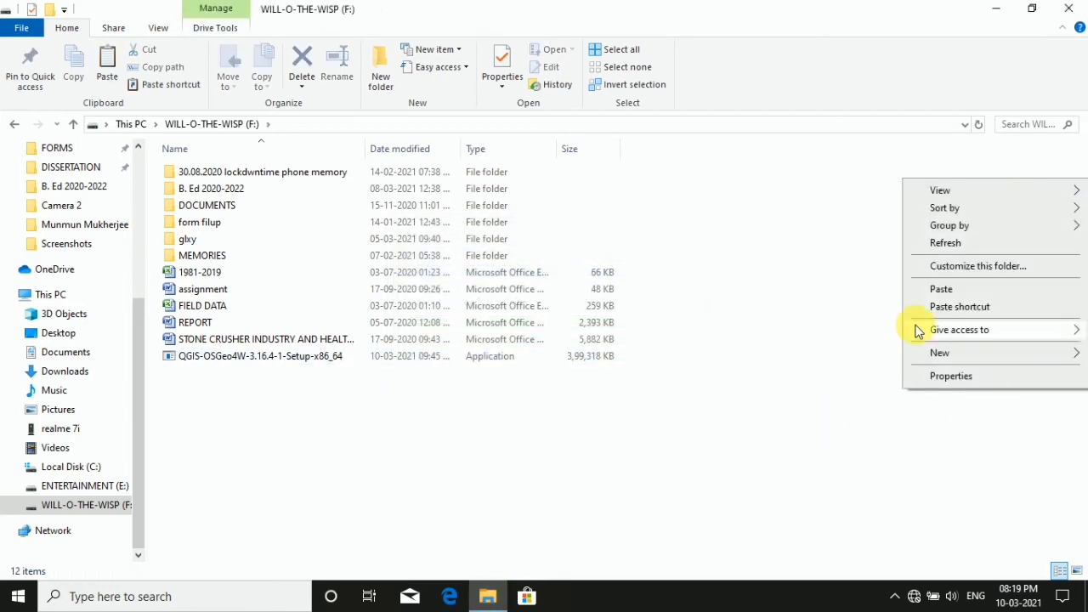
left_click(940, 246)
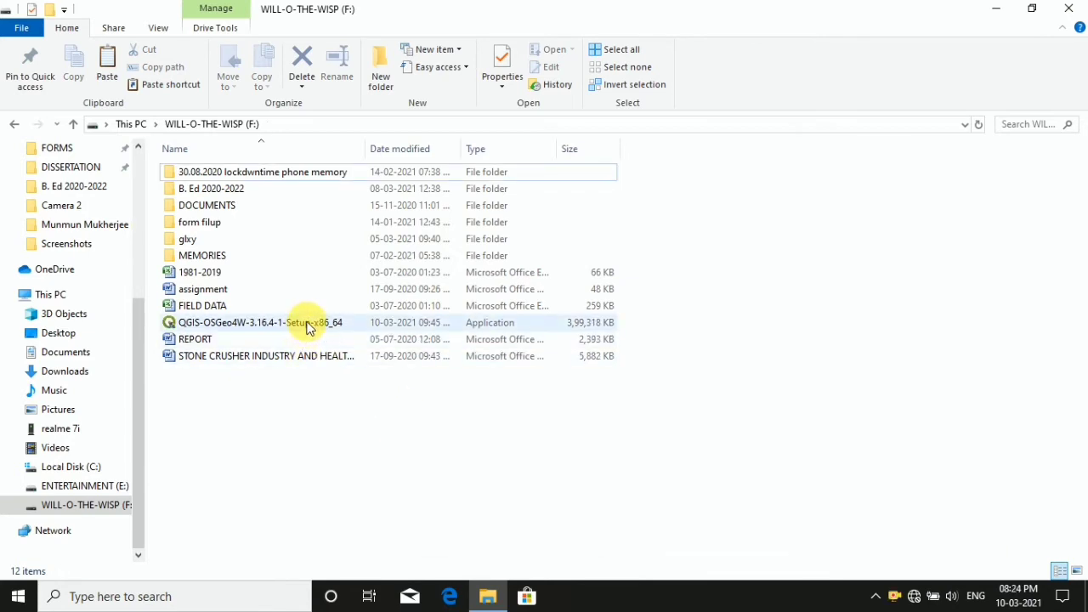
mouse_move(260, 322)
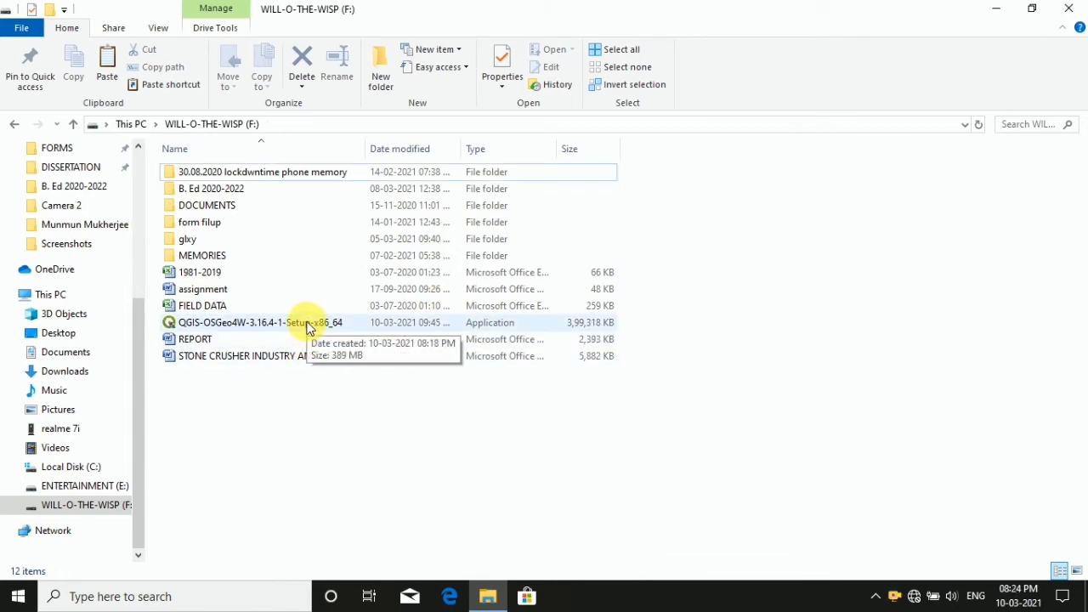
Step: Run QGIS-OSGeo4W-3.16.4-1-Setup-x86_64 from the F: drive to start the 'Hannover' setup wizard
left_click(302, 325)
double_click(302, 325)
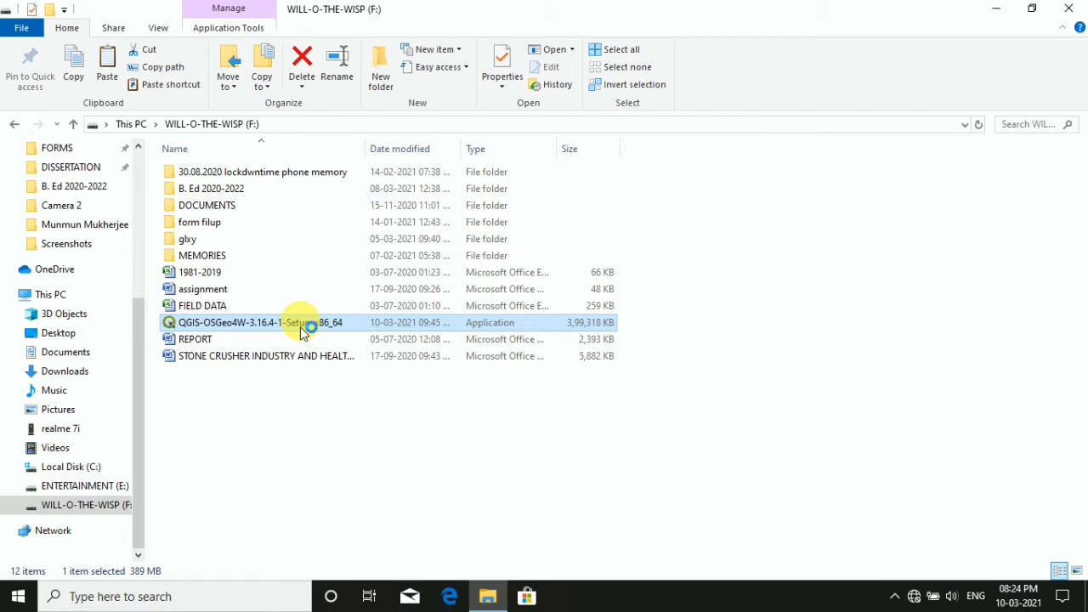
left_click(507, 506)
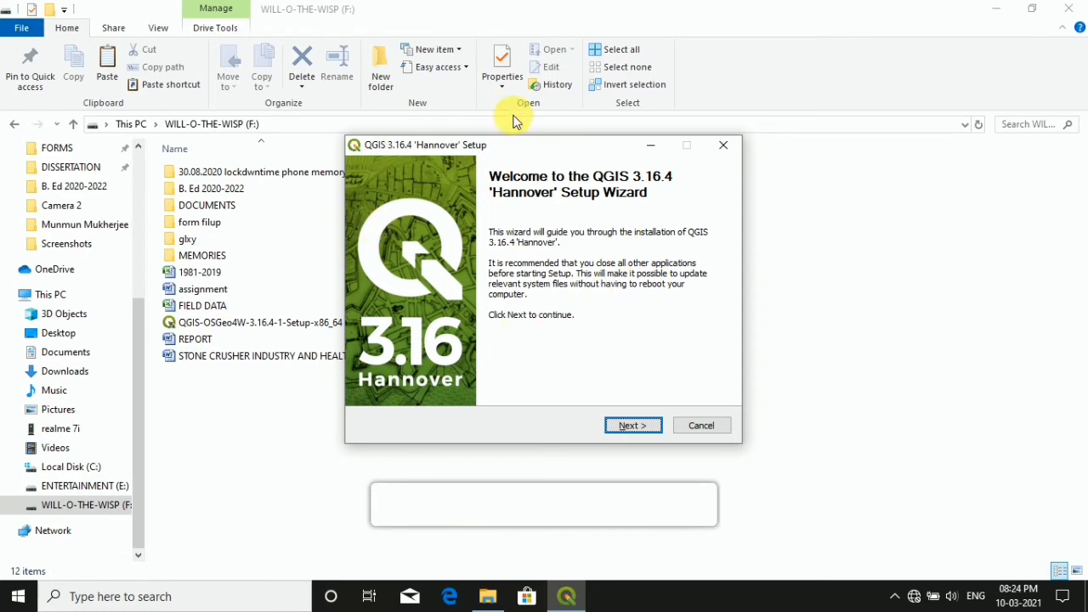
Step: Pass the welcome page, agree to the licence, and keep C:\Program Files\QGIS 3.16 as the install folder
left_click(633, 425)
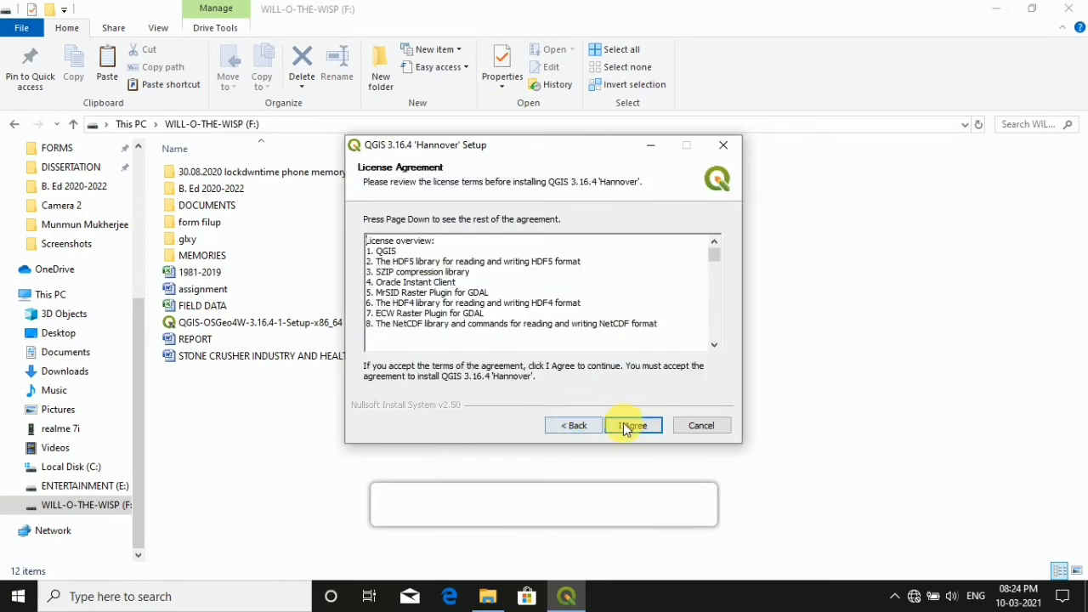
left_click(630, 427)
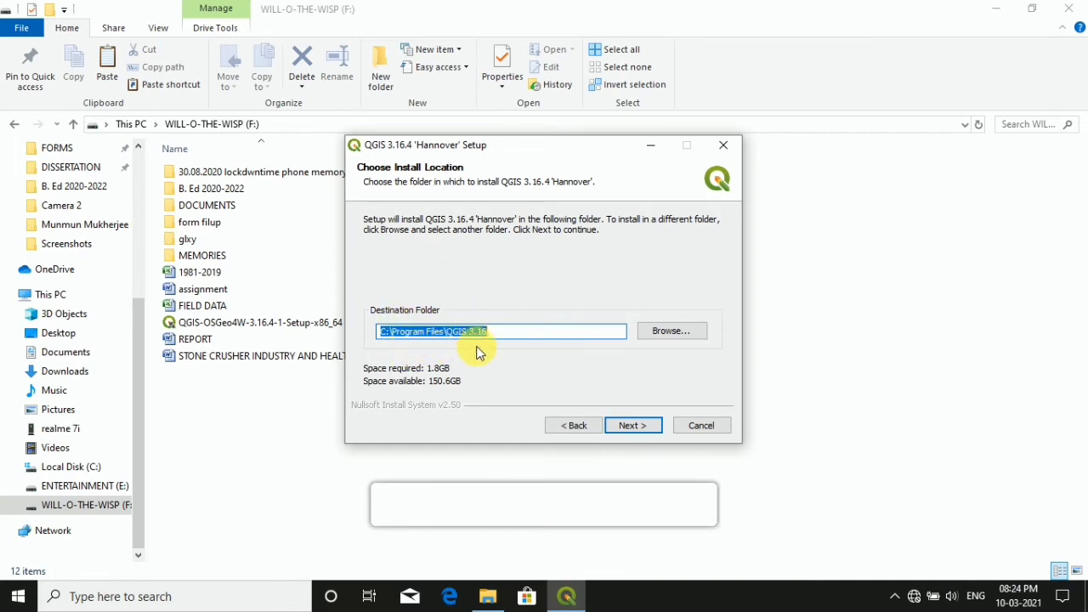
left_click(633, 427)
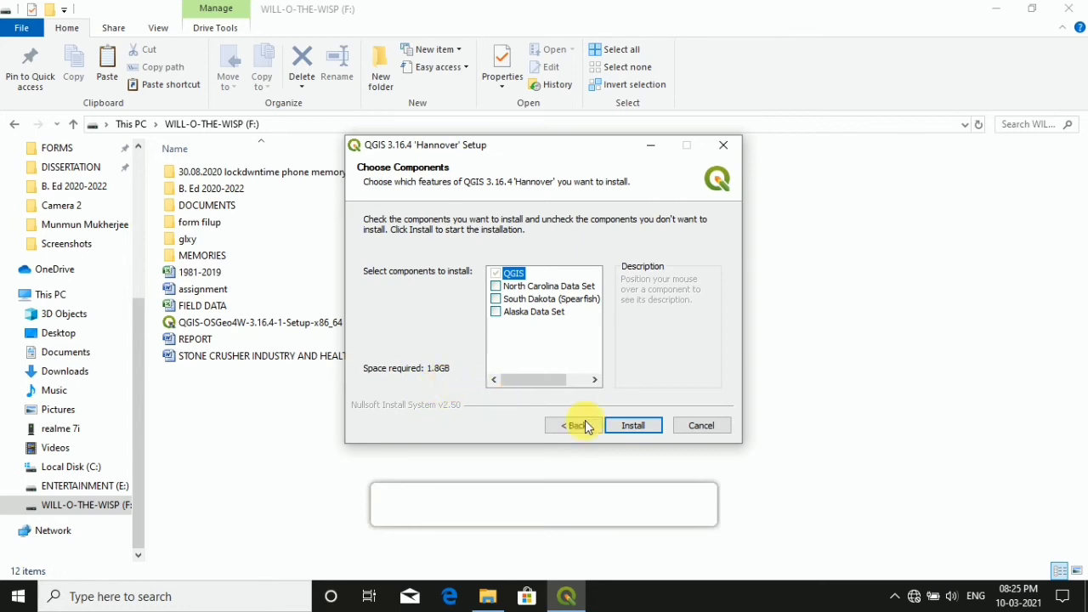
Step: Install only the core QGIS 3.16.4 component, with the detailed log shown, until setup completes
left_click(632, 424)
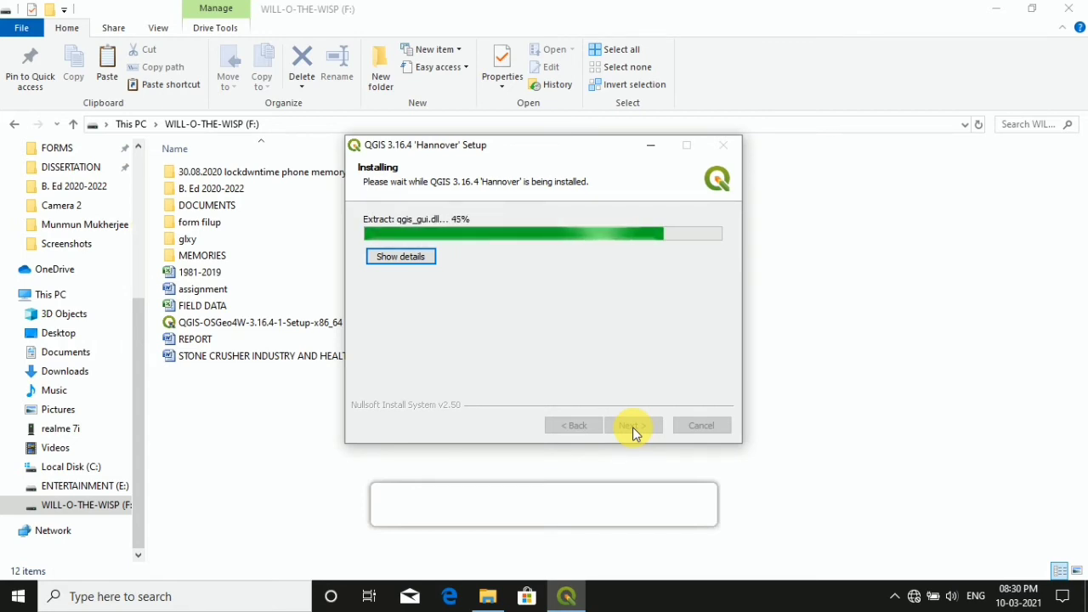
left_click(900, 447)
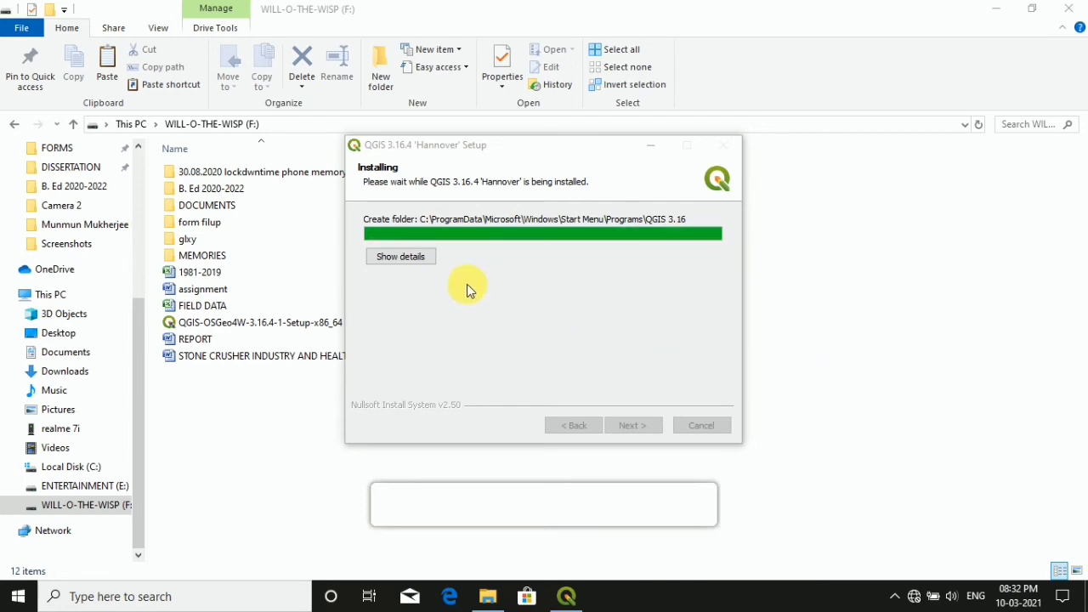
left_click(415, 258)
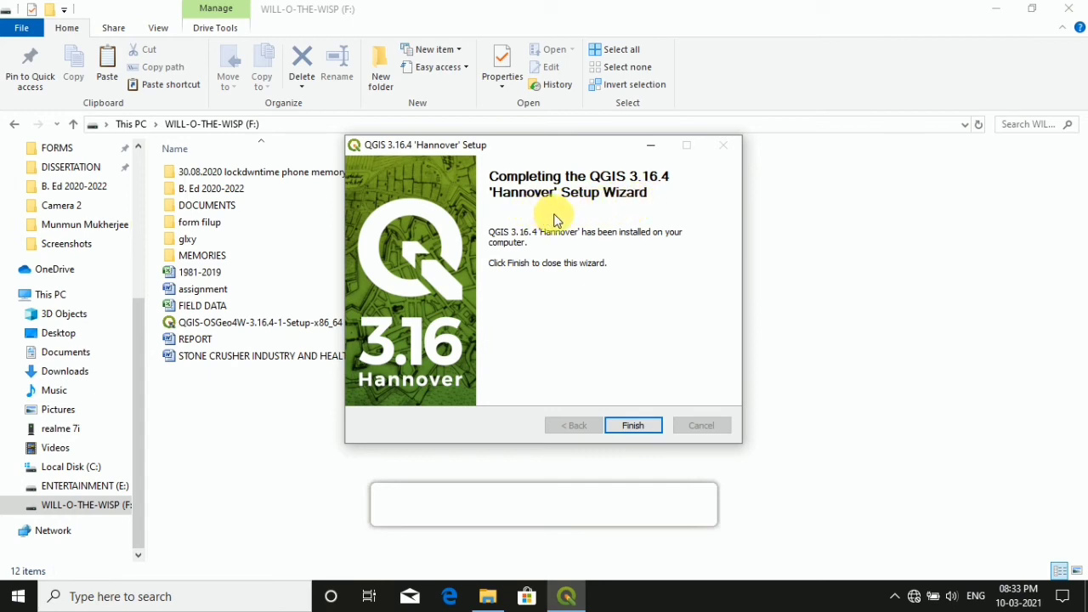
Step: Finish the setup wizard, minimize File Explorer, and refresh the desktop icons twice
left_click(649, 425)
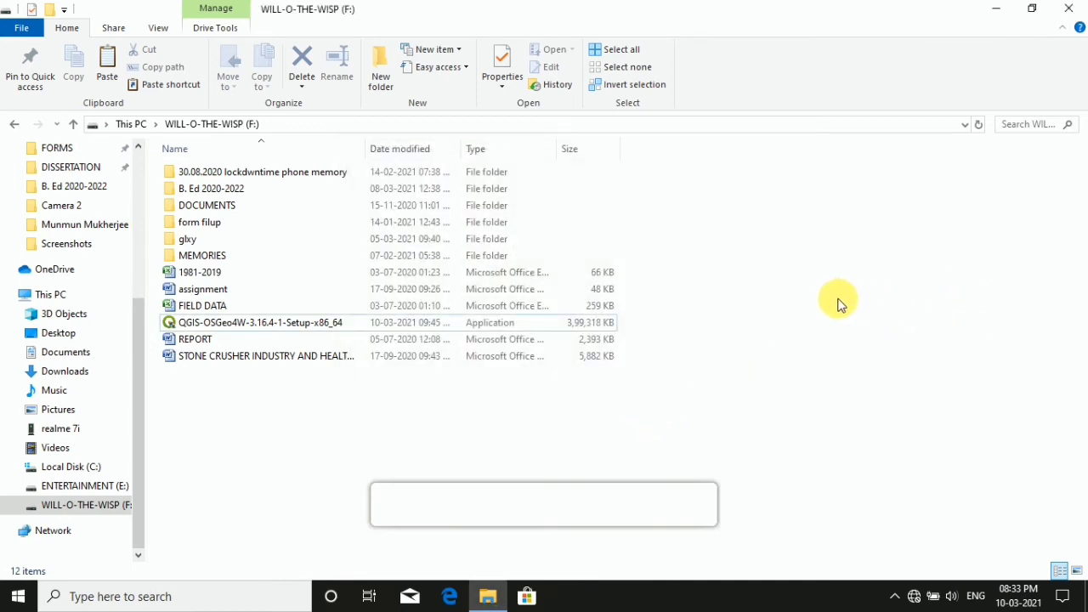
left_click(994, 14)
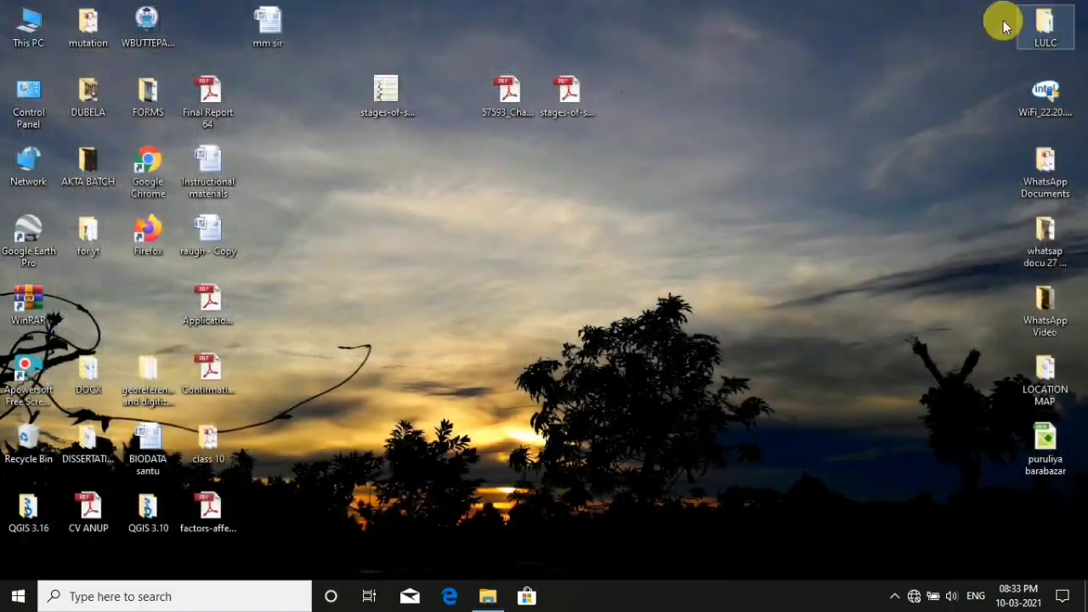
right_click(757, 95)
left_click(775, 139)
right_click(775, 135)
left_click(808, 182)
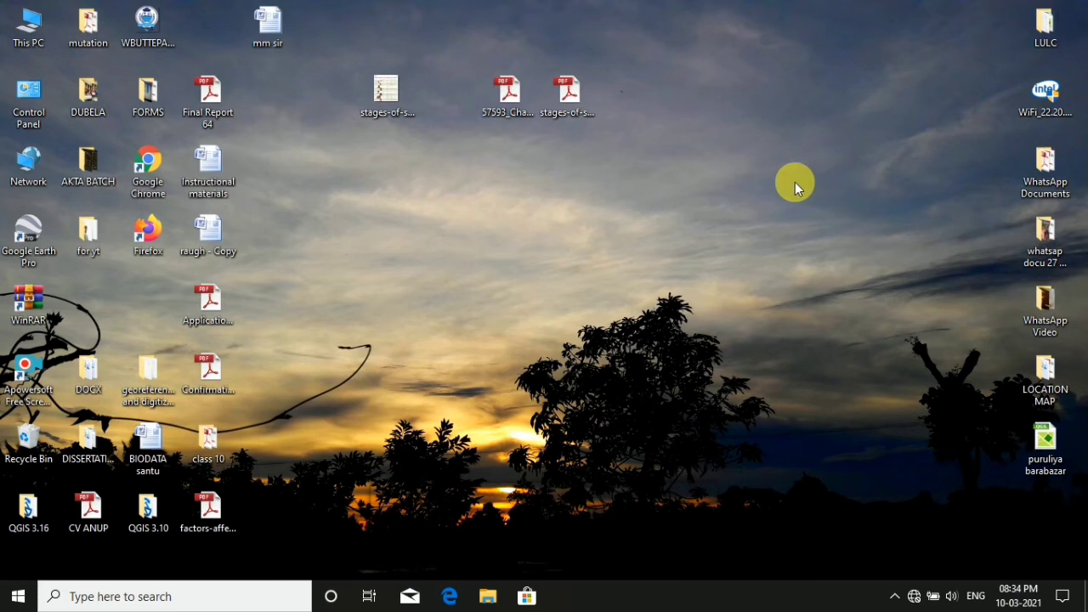
Step: Launch QGIS Desktop 3.16.4 from the desktop's QGIS 3.16 shortcuts folder
double_click(25, 514)
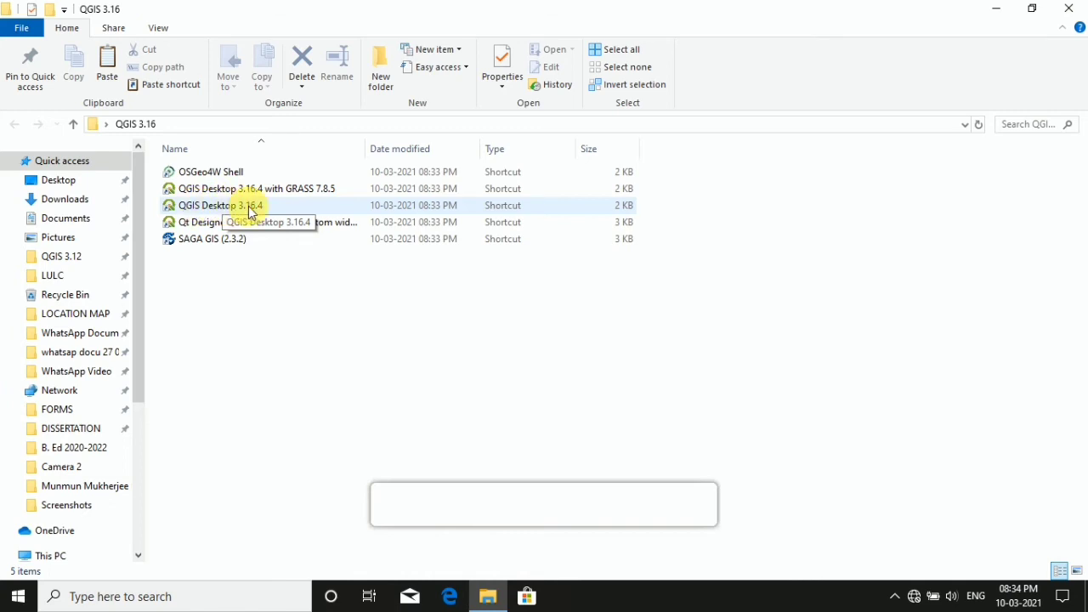
left_click(996, 8)
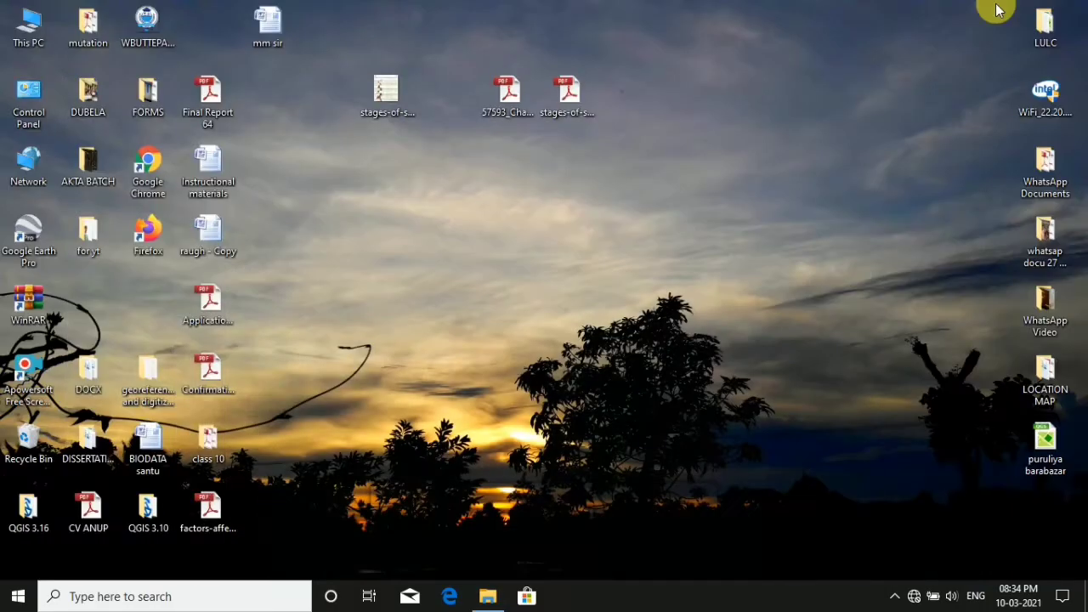
left_click(25, 513)
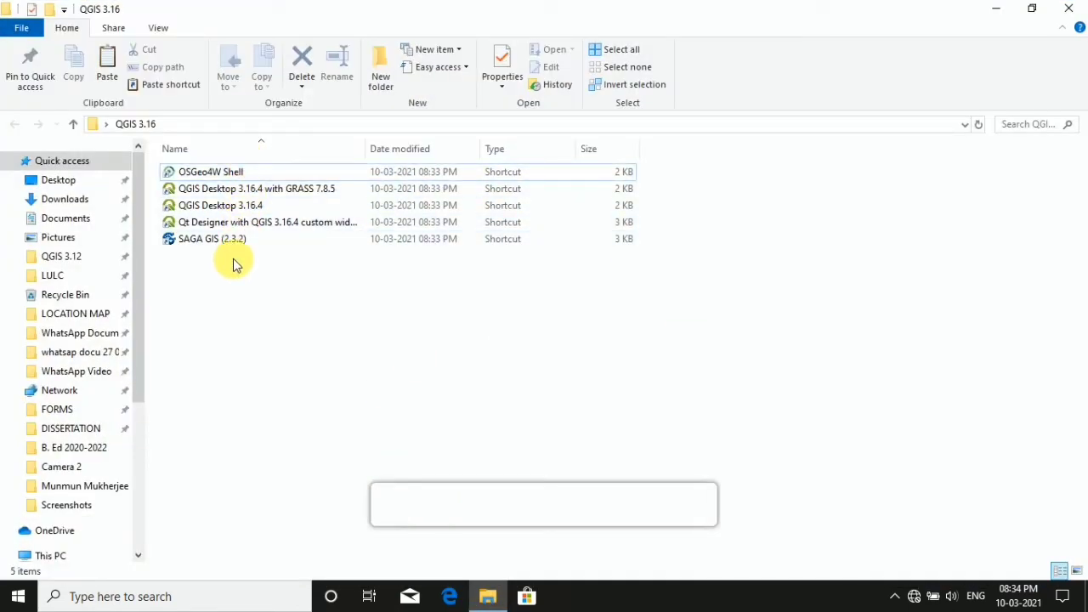
double_click(210, 210)
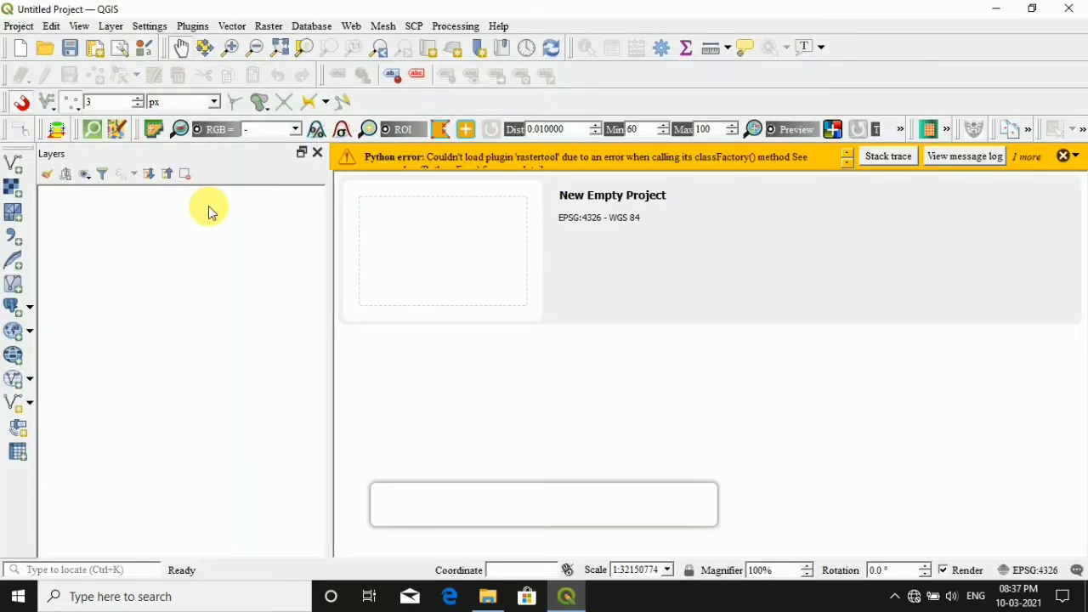
Step: Close the Python plugin load error and the DigitizingTools disabled warning bars
left_click(1063, 156)
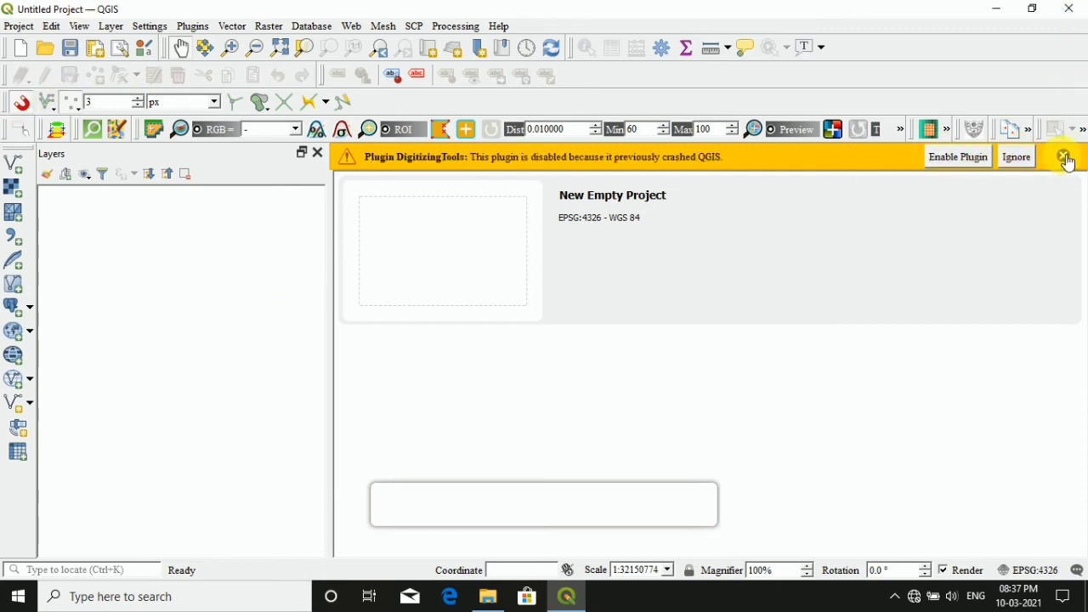
left_click(1063, 158)
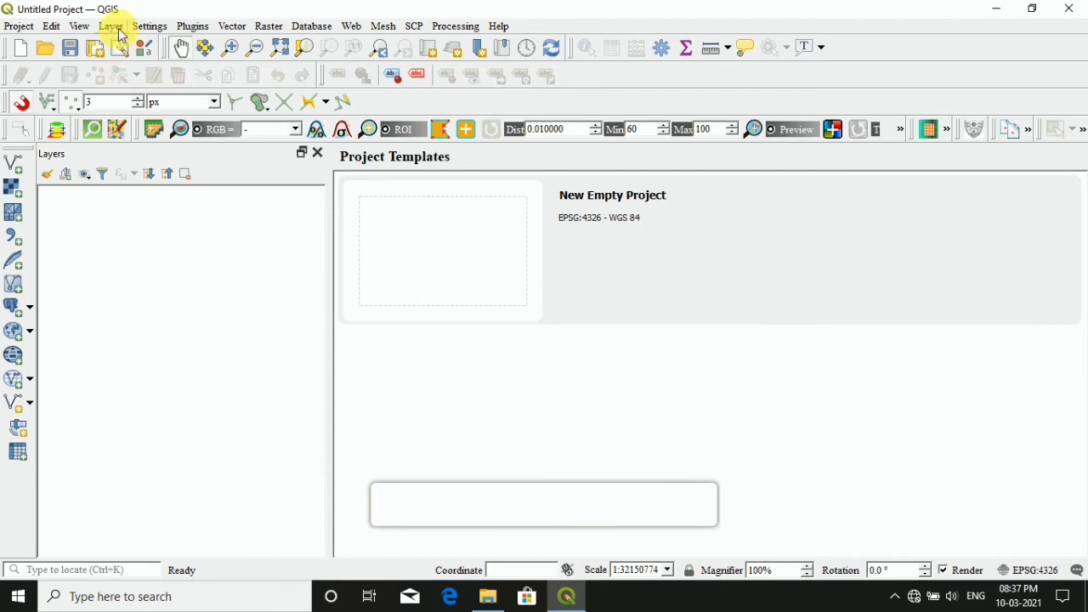
Step: Open Manage and Install Plugins, go to Settings, and scroll to the Plugin Repositories list
left_click(200, 32)
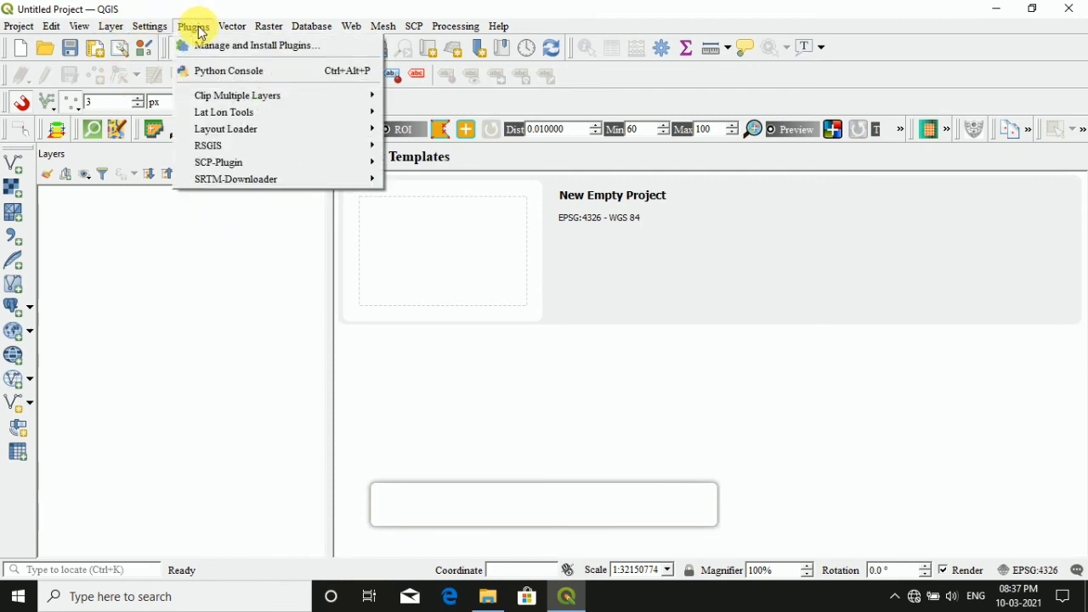
left_click(214, 47)
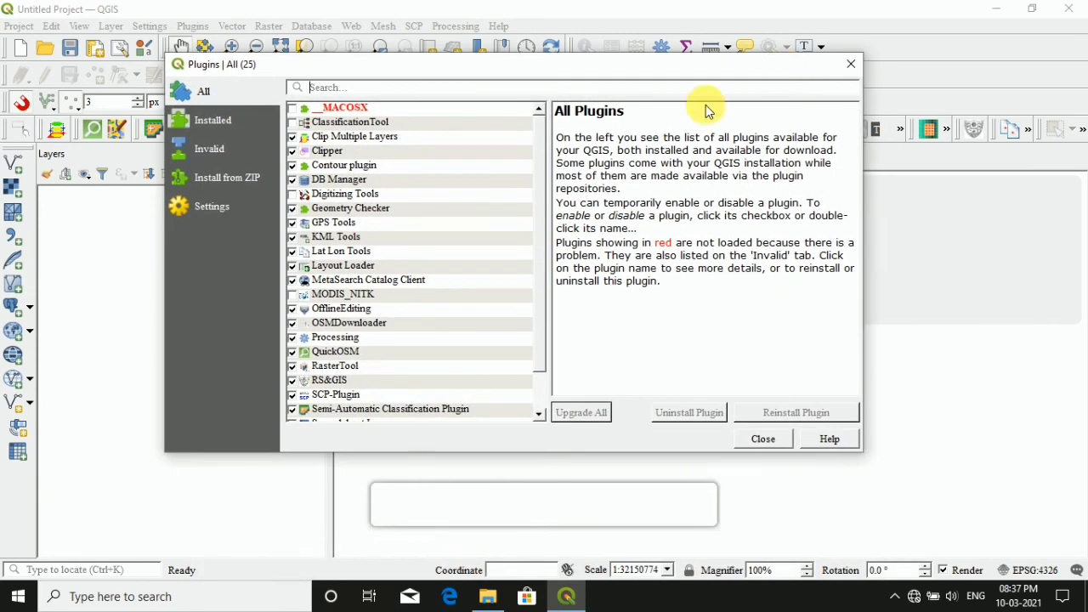
left_click_drag(538, 162, 541, 250)
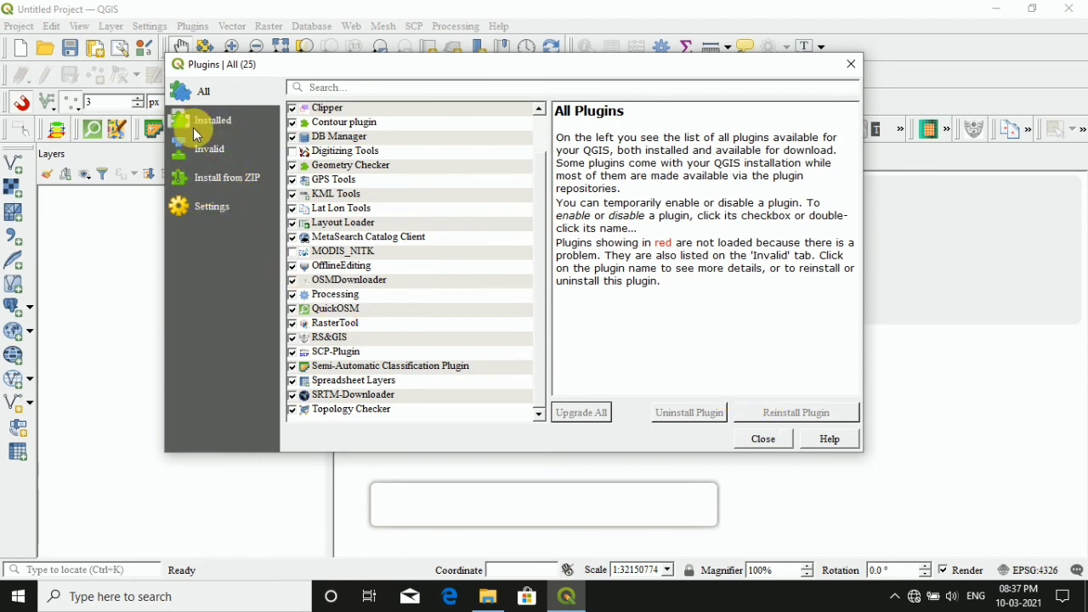
left_click(200, 204)
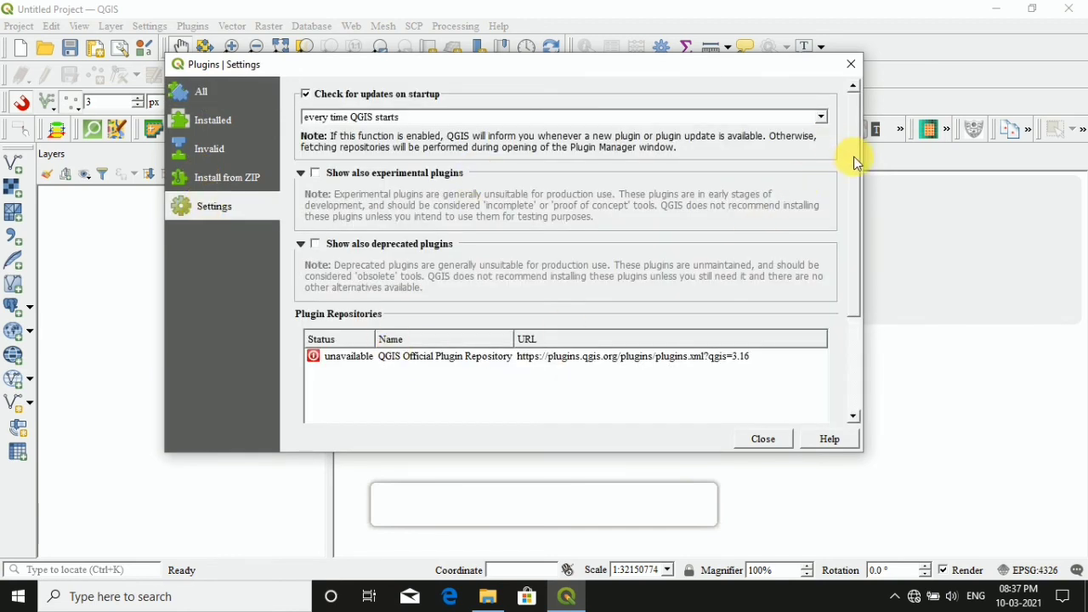
left_click_drag(854, 164, 854, 178)
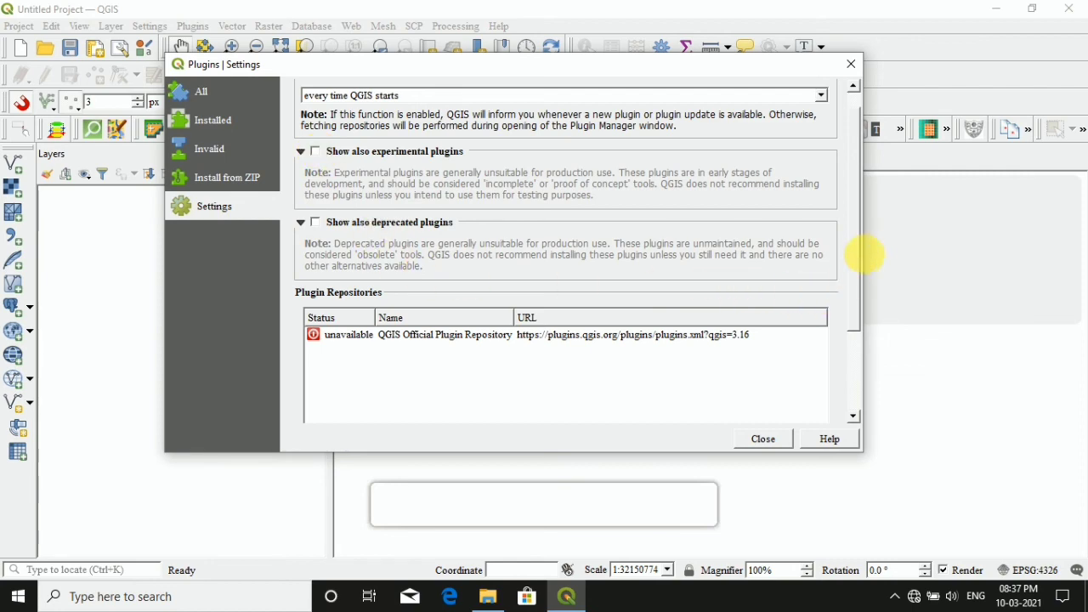
left_click_drag(854, 265, 865, 348)
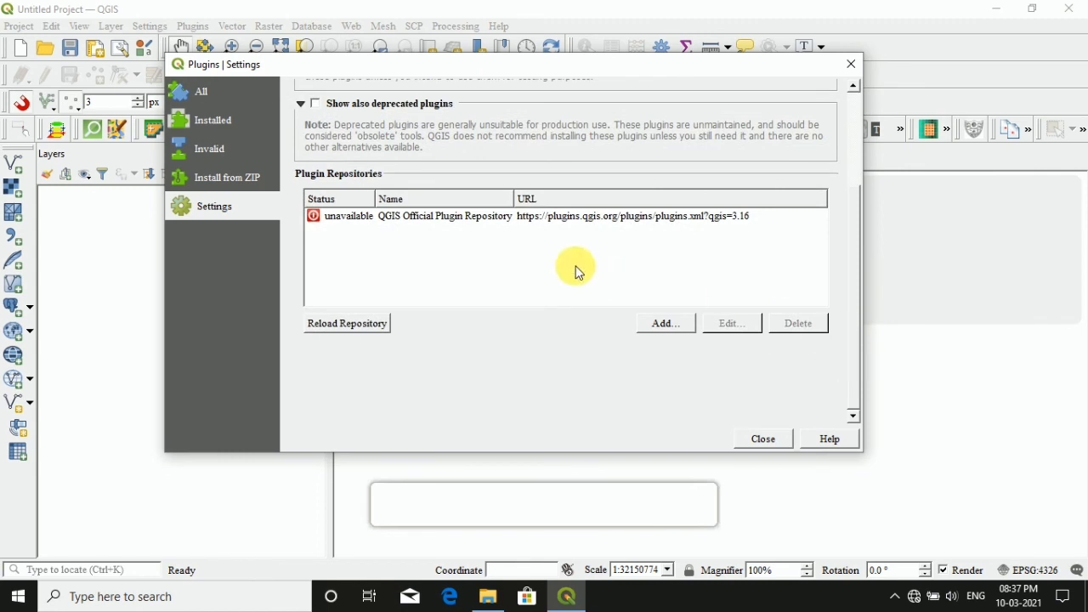
Step: Select the official repository, then turn Wi-Fi on from the taskbar network flyout
left_click(483, 219)
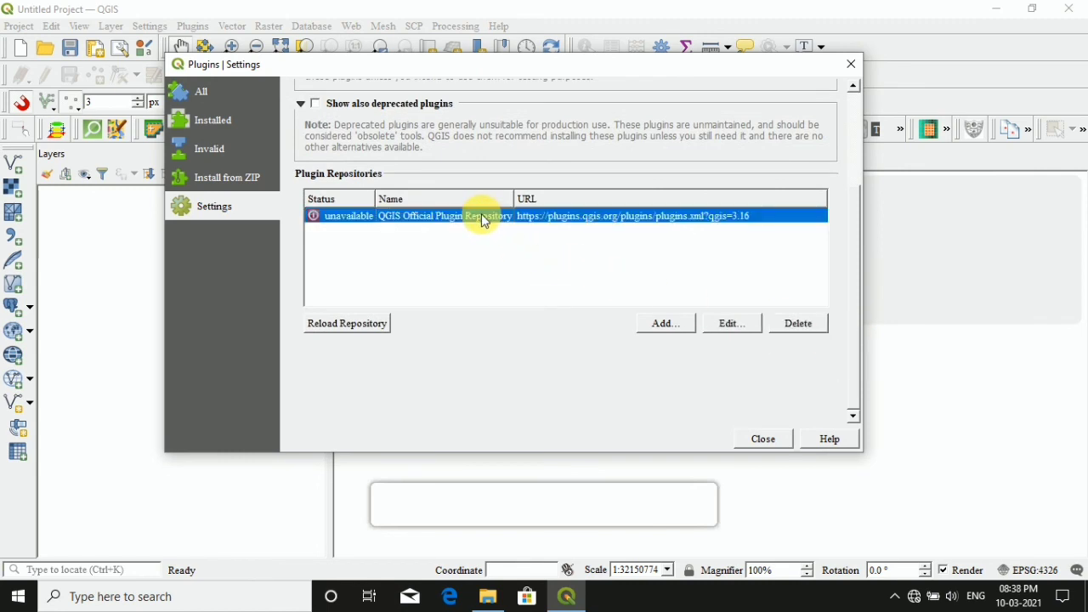
left_click(361, 334)
left_click(914, 599)
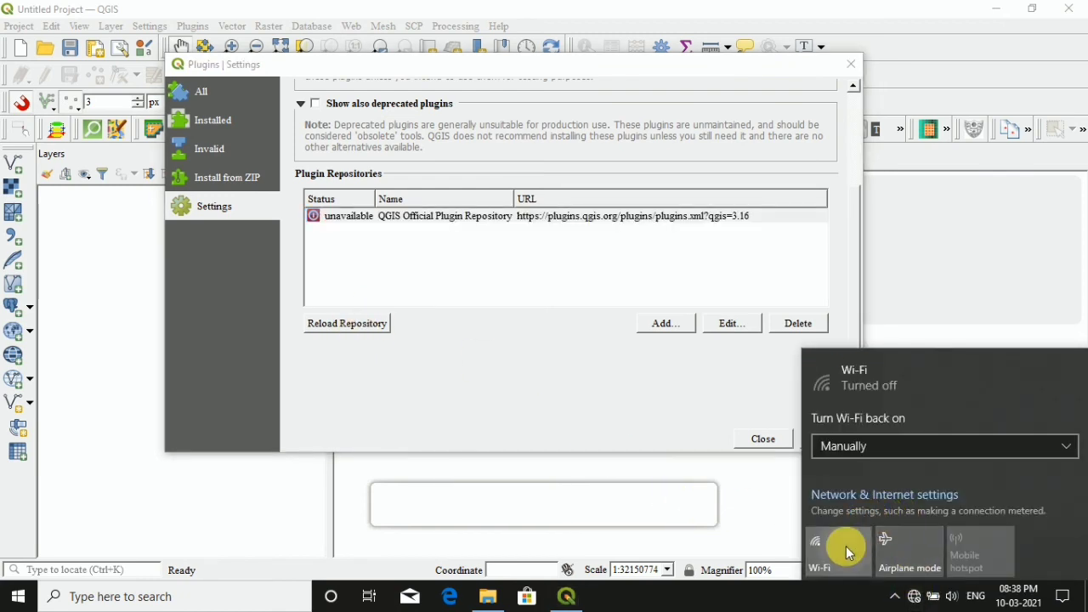
left_click(848, 552)
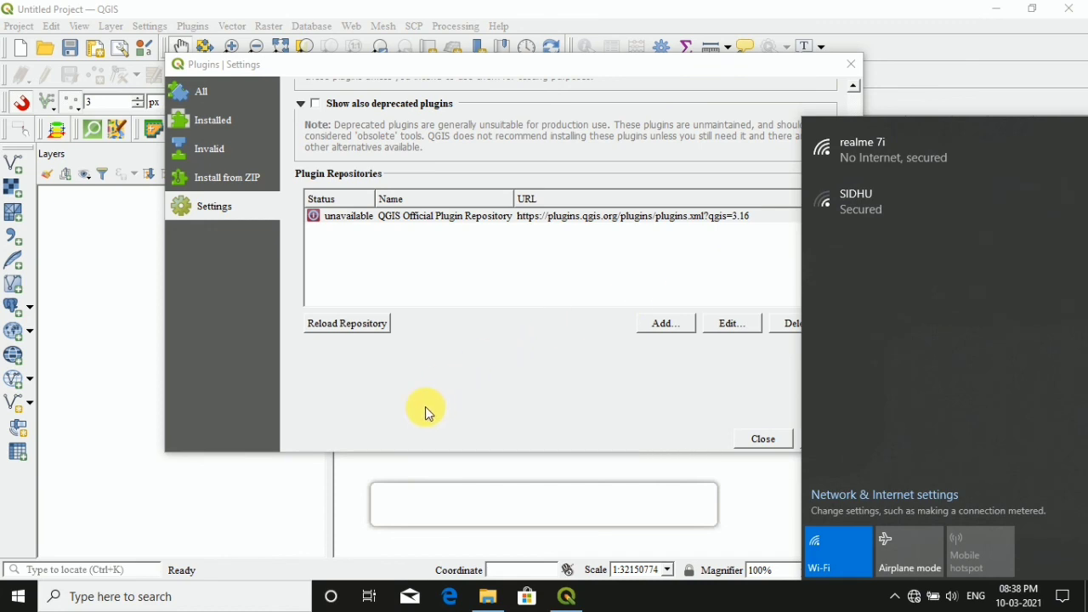
left_click(461, 396)
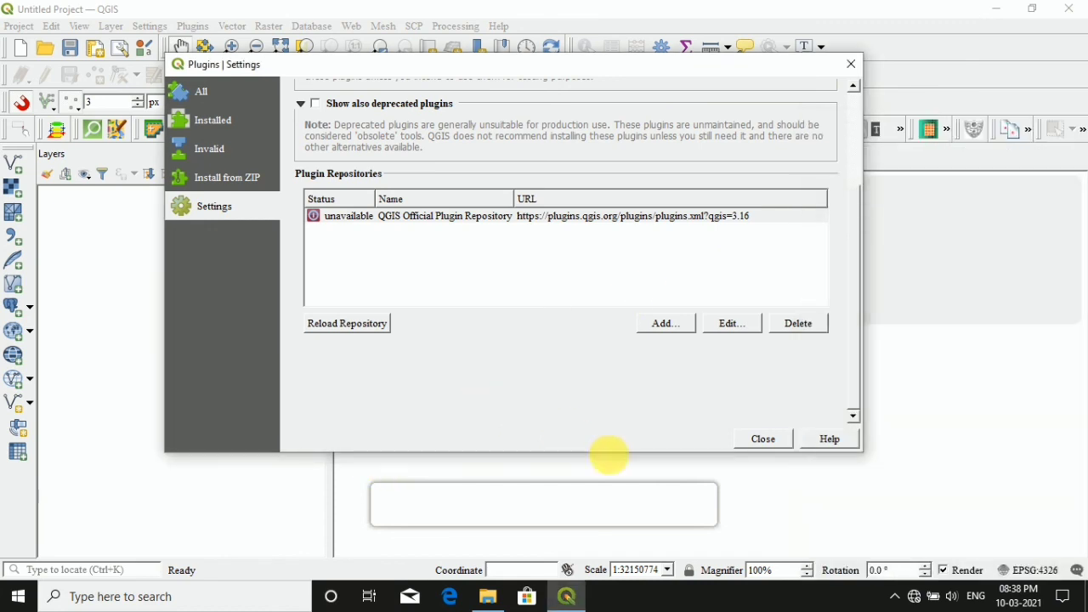
Step: Confirm the network connection, then reload the QGIS Official Plugin Repository
left_click(915, 598)
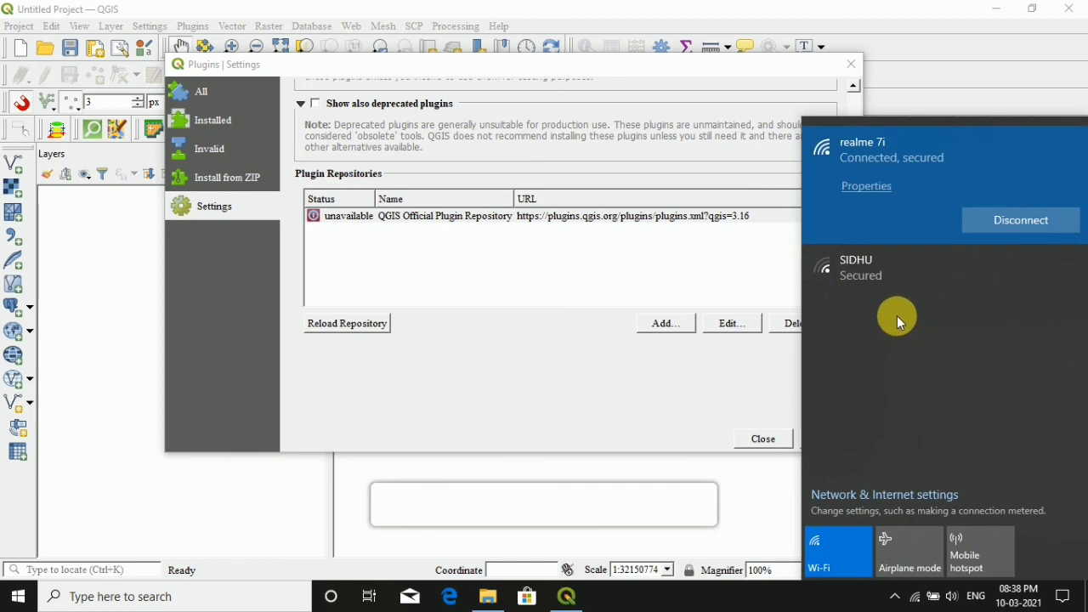
left_click(218, 469)
left_click(429, 216)
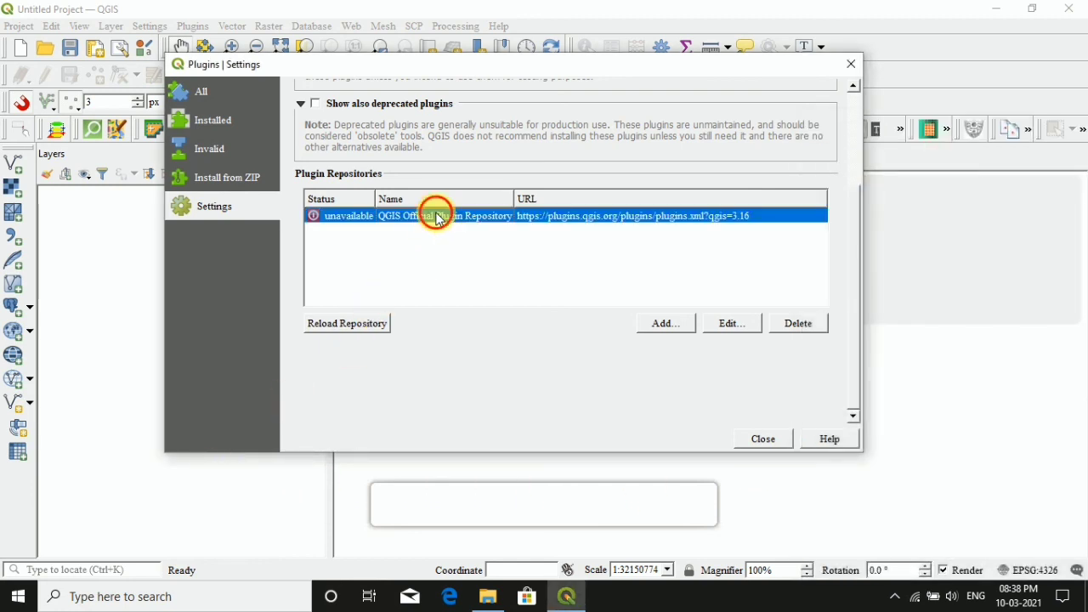
left_click(349, 323)
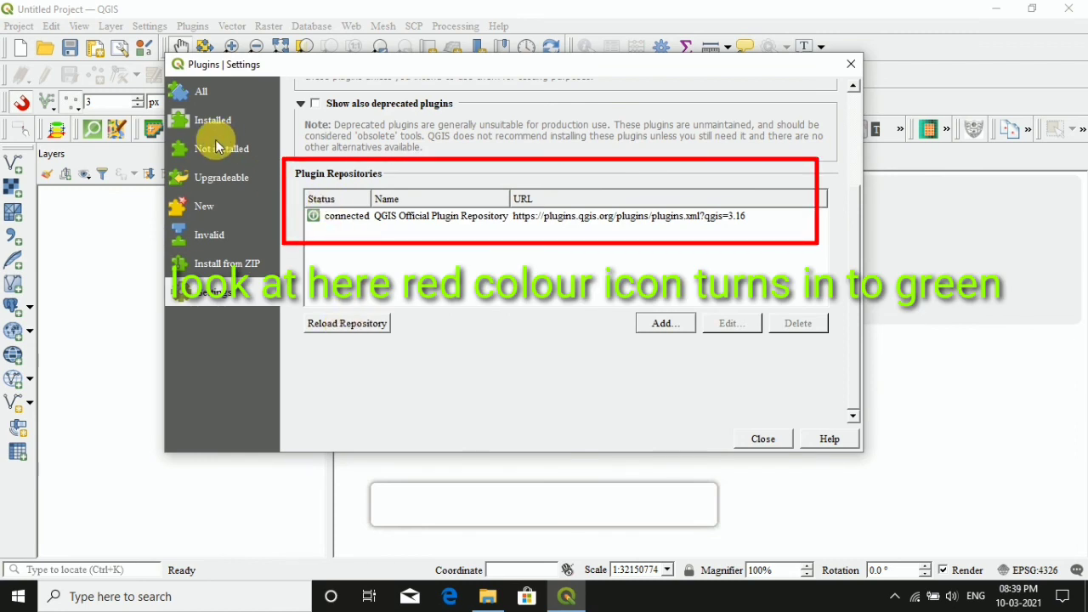
Step: Switch the plugin list between Installed, All (666) and Not installed (641)
left_click(214, 121)
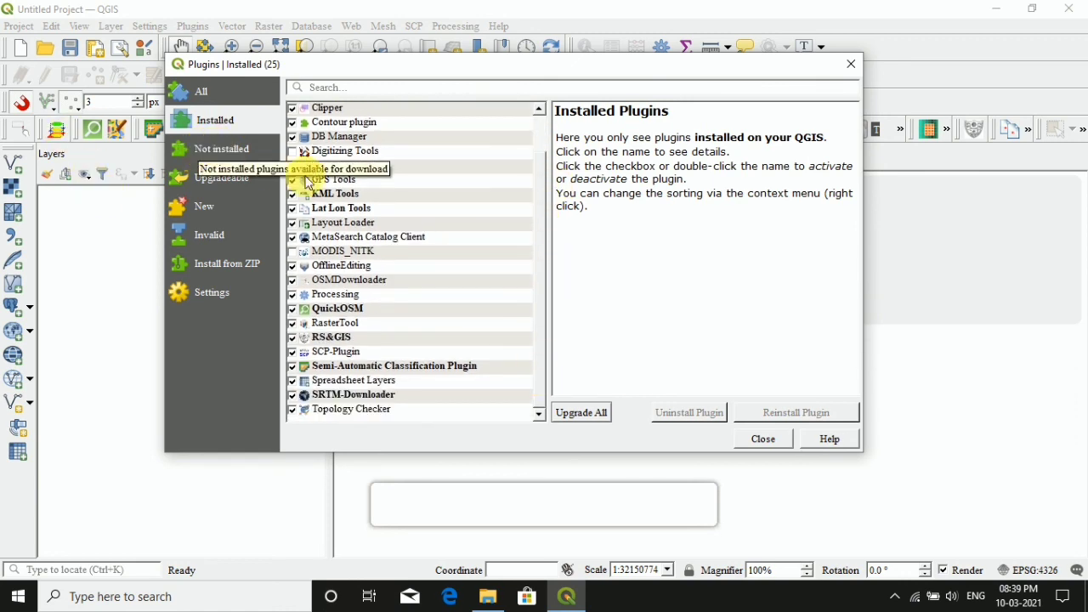
left_click(212, 91)
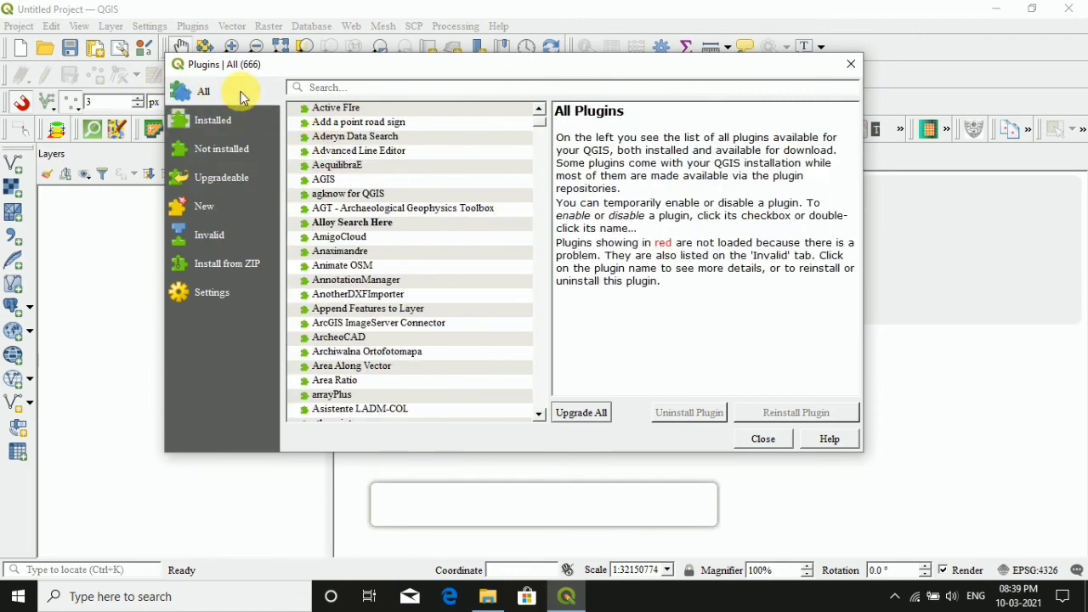
left_click(225, 149)
mouse_move(538, 121)
left_mouse_down()
mouse_move(541, 222)
mouse_move(538, 117)
left_mouse_up()
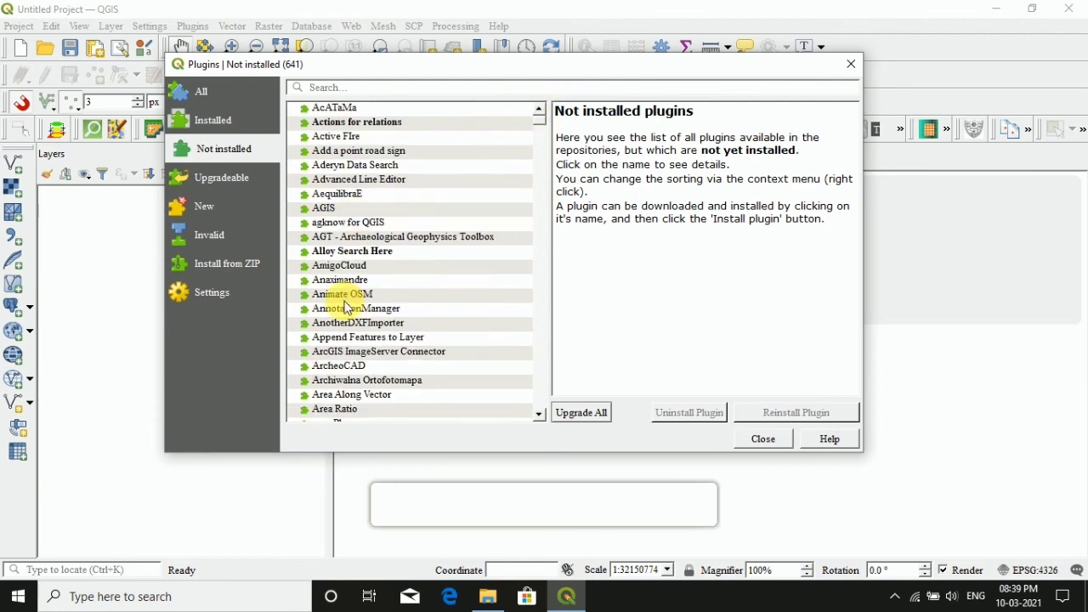
Step: Scroll down through the 641 not-installed plugins
scroll(350, 304, "down", 5)
scroll(350, 304, "down", 5)
scroll(350, 305, "down", 5)
scroll(351, 304, "down", 5)
scroll(374, 336, "down", 5)
scroll(383, 349, "down", 5)
scroll(382, 349, "down", 5)
scroll(390, 345, "down", 5)
scroll(408, 346, "down", 5)
scroll(445, 346, "down", 5)
scroll(446, 346, "down", 5)
scroll(445, 345, "down", 5)
scroll(445, 336, "down", 5)
scroll(449, 333, "down", 5)
scroll(449, 333, "down", 5)
scroll(449, 334, "down", 5)
scroll(472, 316, "down", 3)
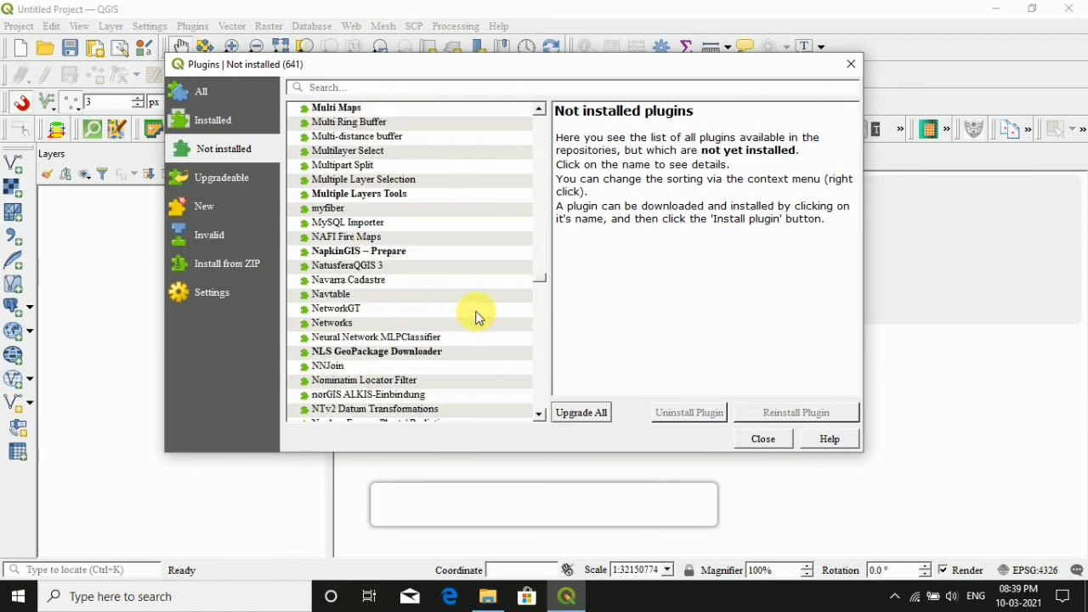
scroll(472, 316, "down", 5)
scroll(474, 316, "down", 10)
scroll(478, 317, "down", 5)
scroll(478, 317, "down", 5)
scroll(479, 319, "down", 10)
scroll(478, 320, "down", 4)
scroll(478, 323, "down", 4)
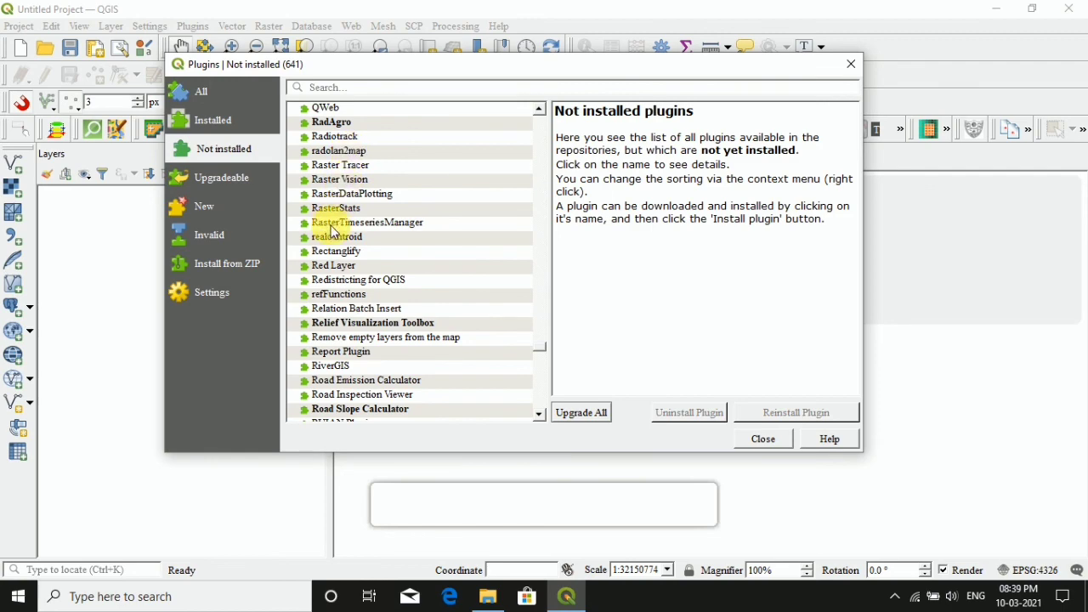
scroll(399, 334, "down", 10)
scroll(400, 334, "down", 5)
scroll(396, 332, "down", 3)
Step: In the 25 installed plugins, untick MODIS_NITK and scroll back to the top entries
left_click(209, 125)
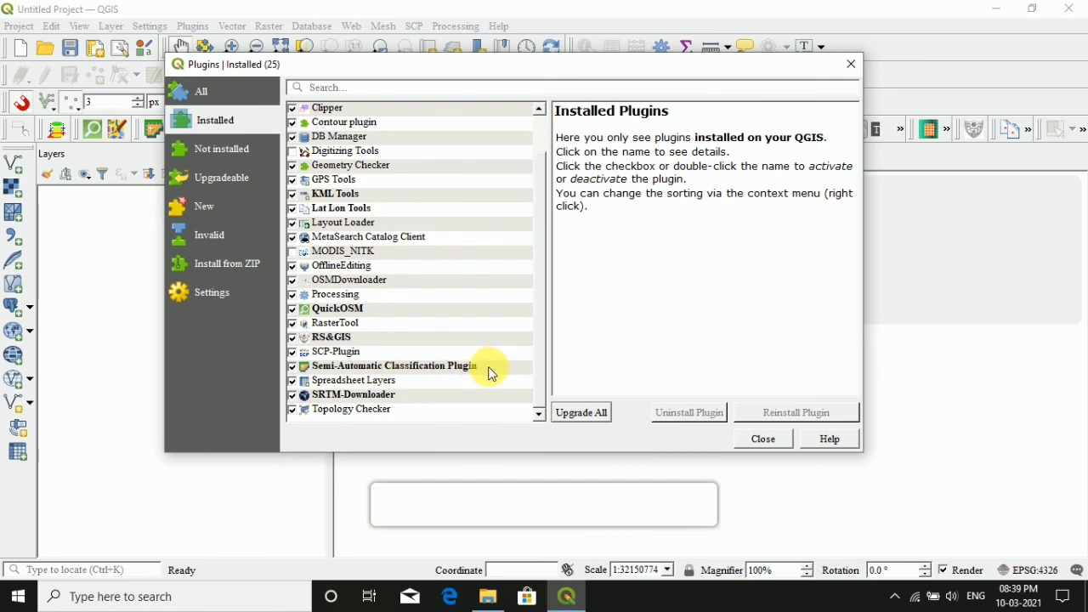
left_click(361, 348)
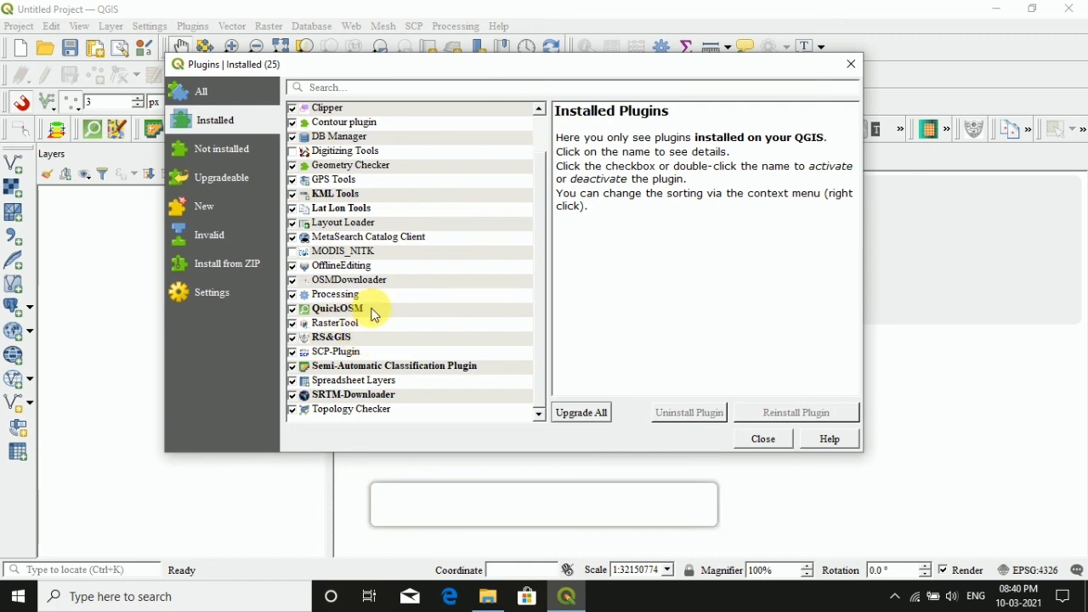
left_click(293, 251)
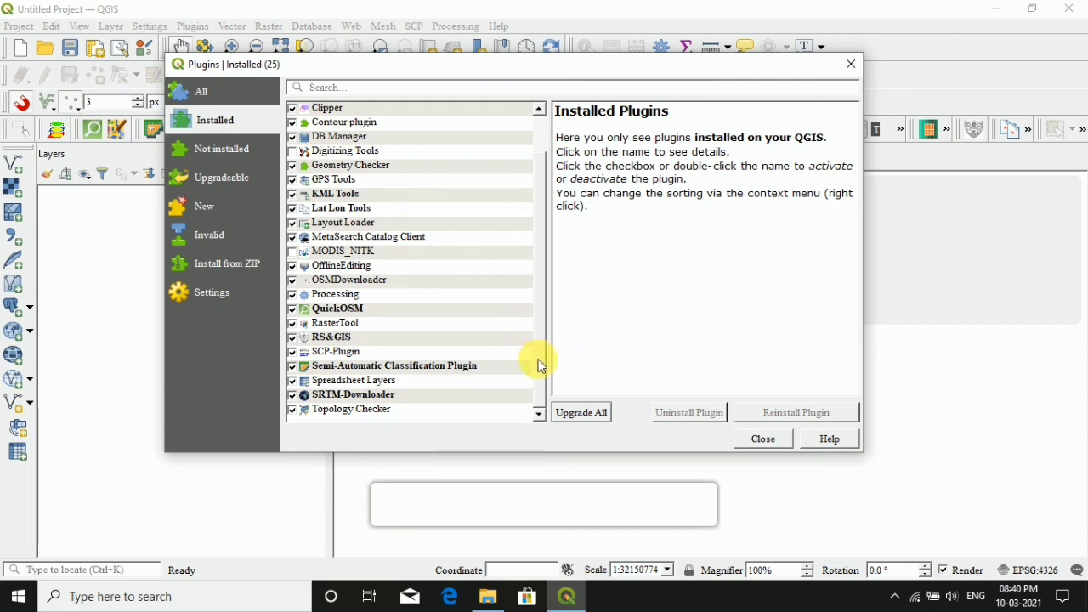
left_click_drag(535, 365, 532, 287)
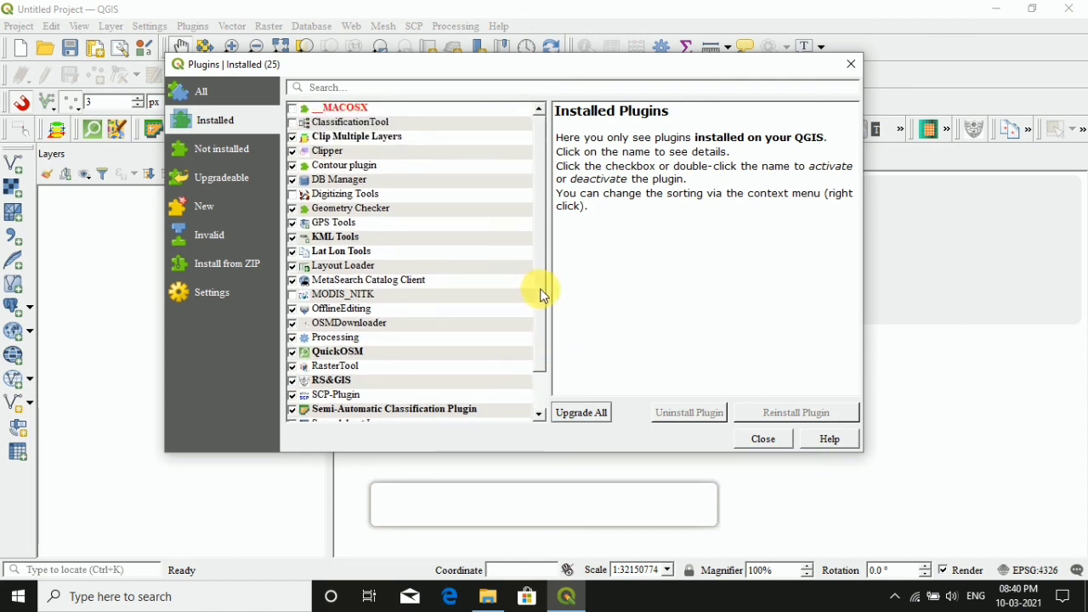